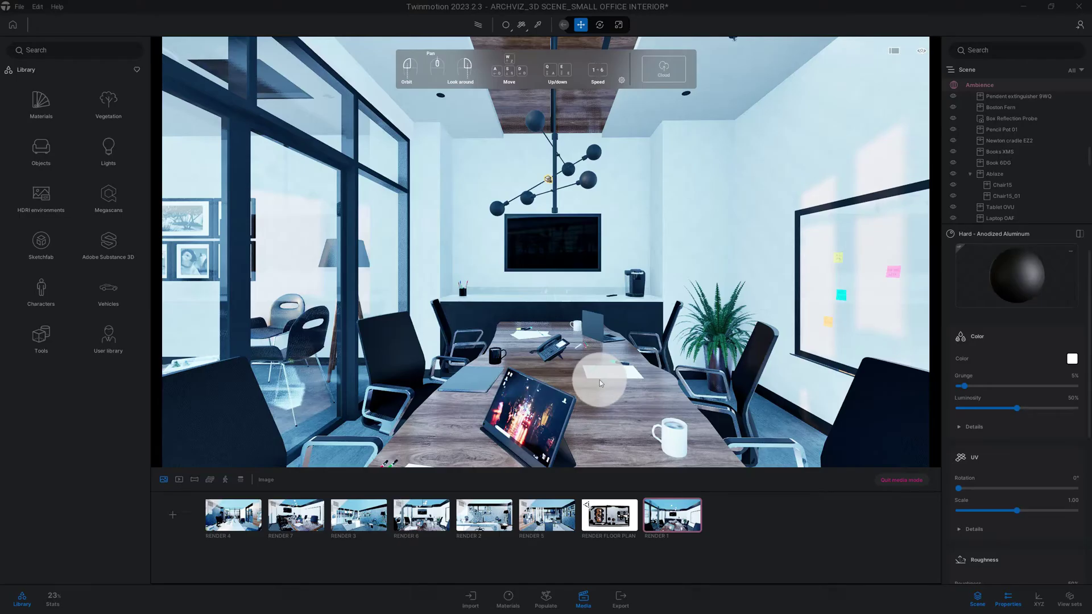
left_click(599, 382)
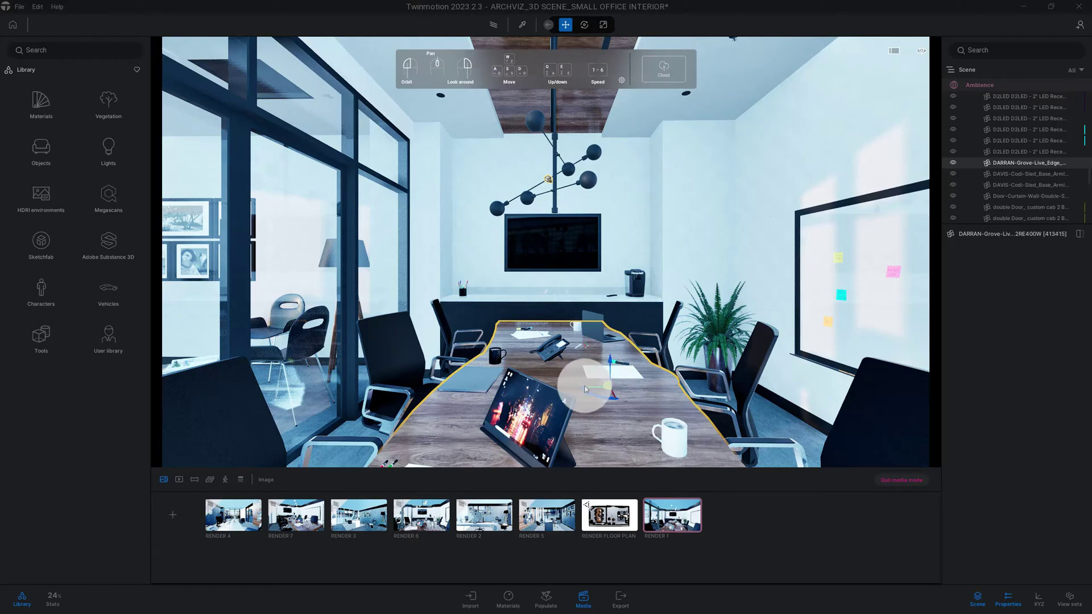
scroll(584, 386, "up", 2)
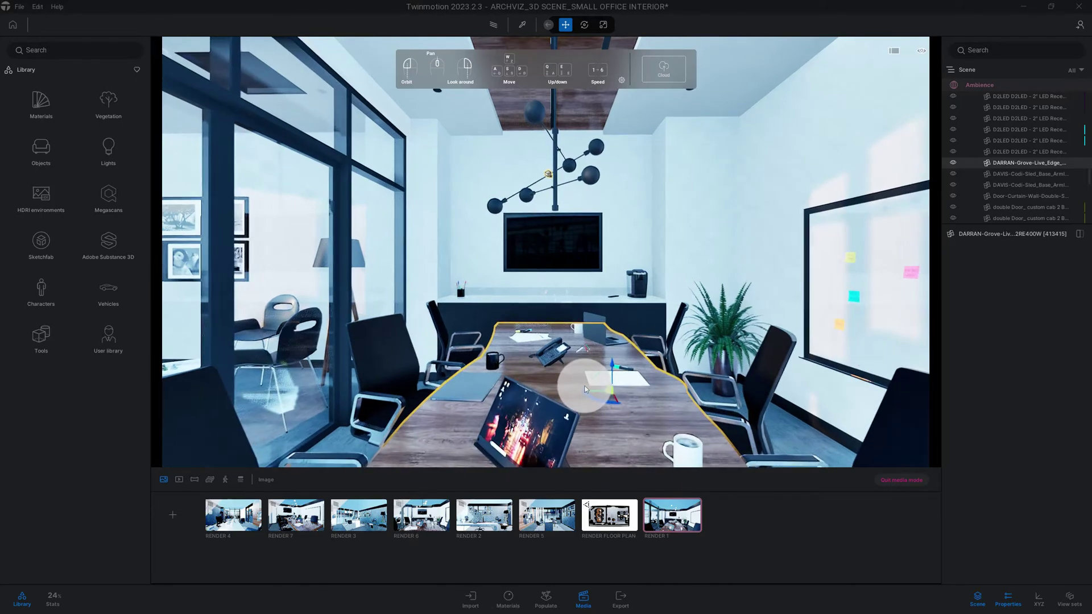
middle_click_drag(582, 398, 582, 383)
scroll(583, 393, "up", 3)
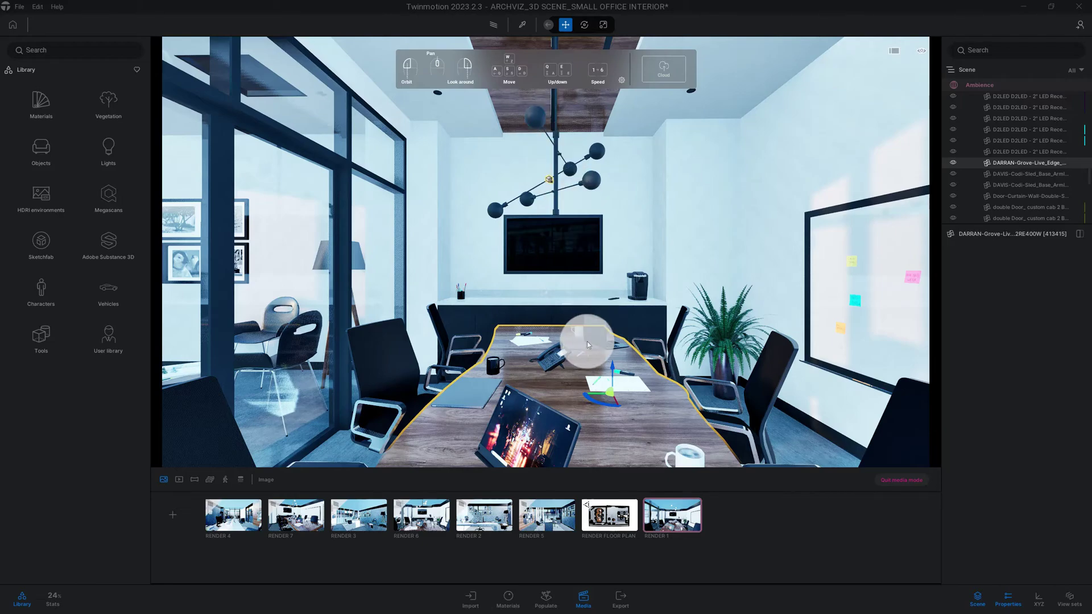
scroll(581, 377, "up", 2)
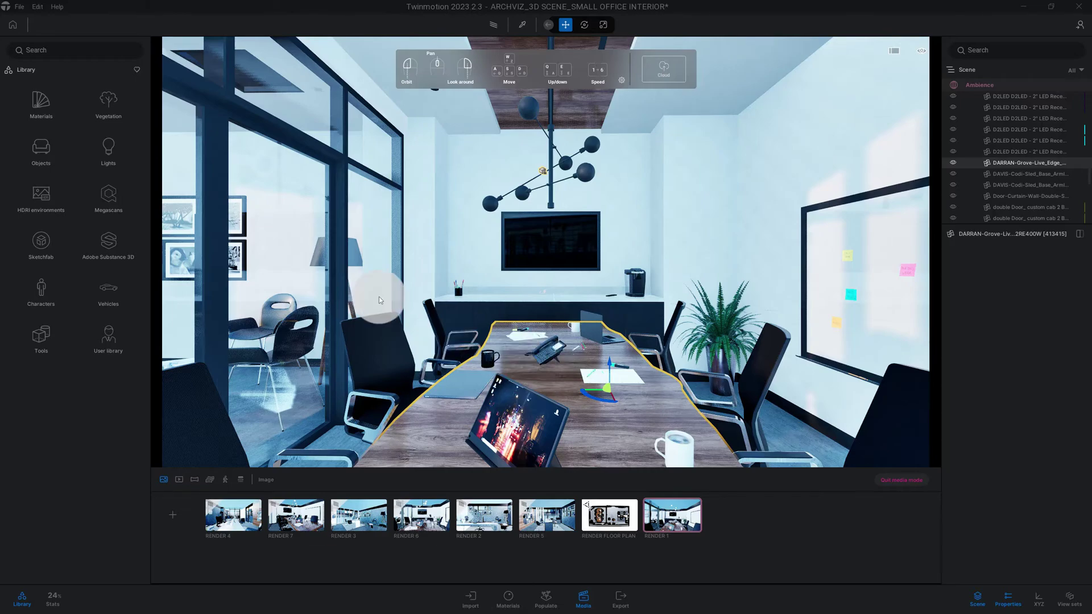
- Apply the Neon 02 material from the library's neons to the globes of the chandelier above the conference table
left_click(49, 113)
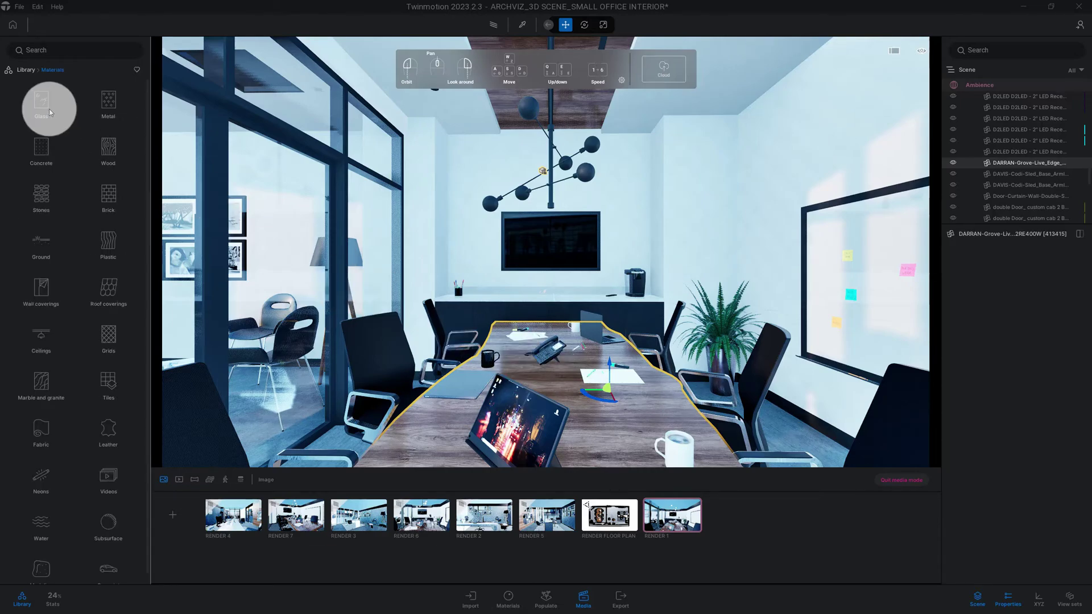
scroll(51, 340, "down", 1)
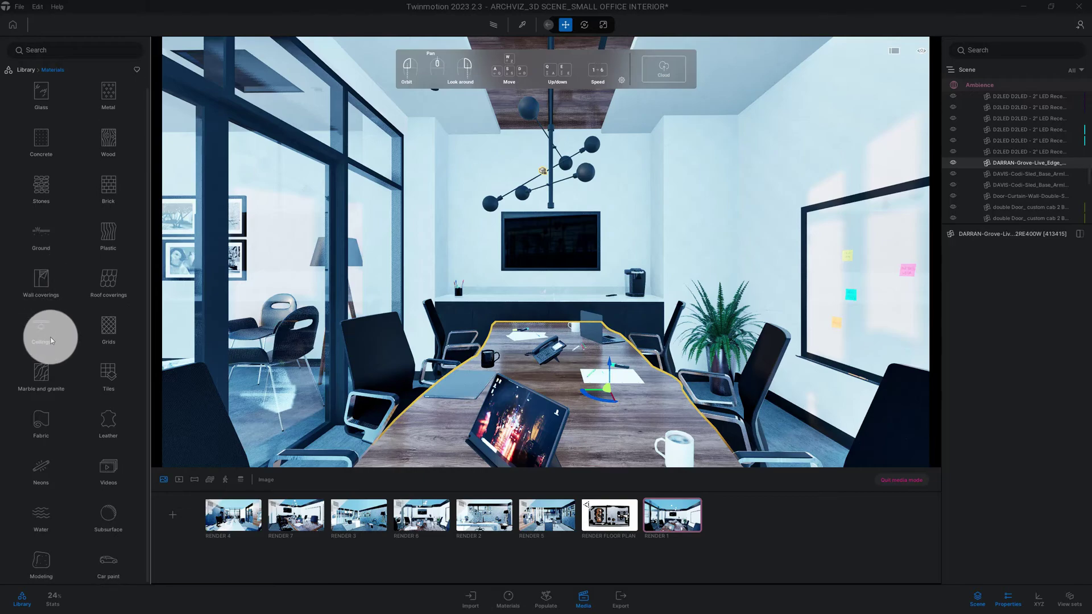
left_click(48, 469)
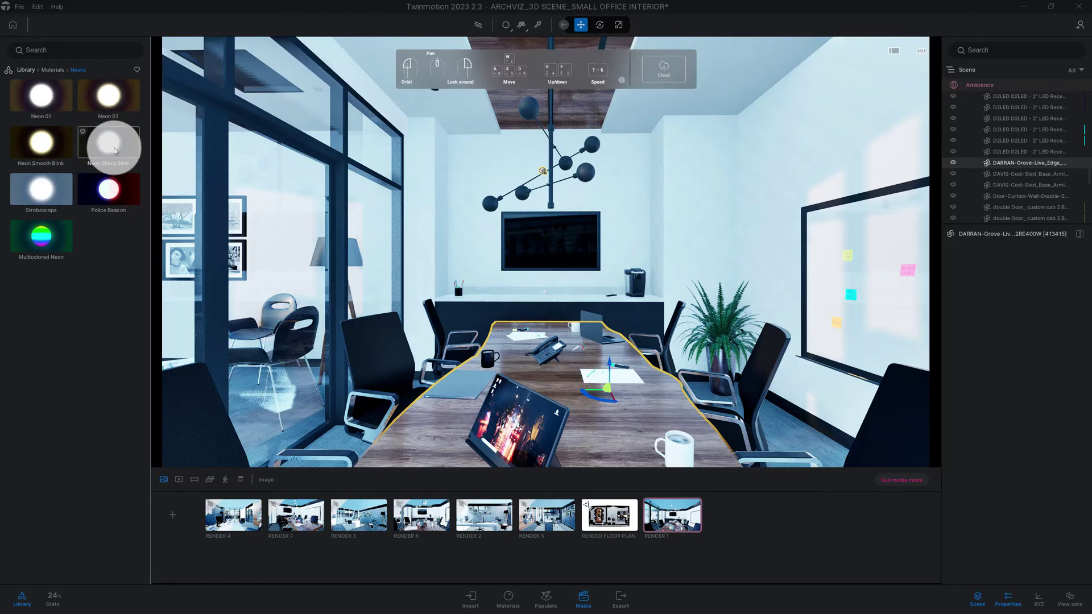
left_click_drag(110, 148, 524, 115)
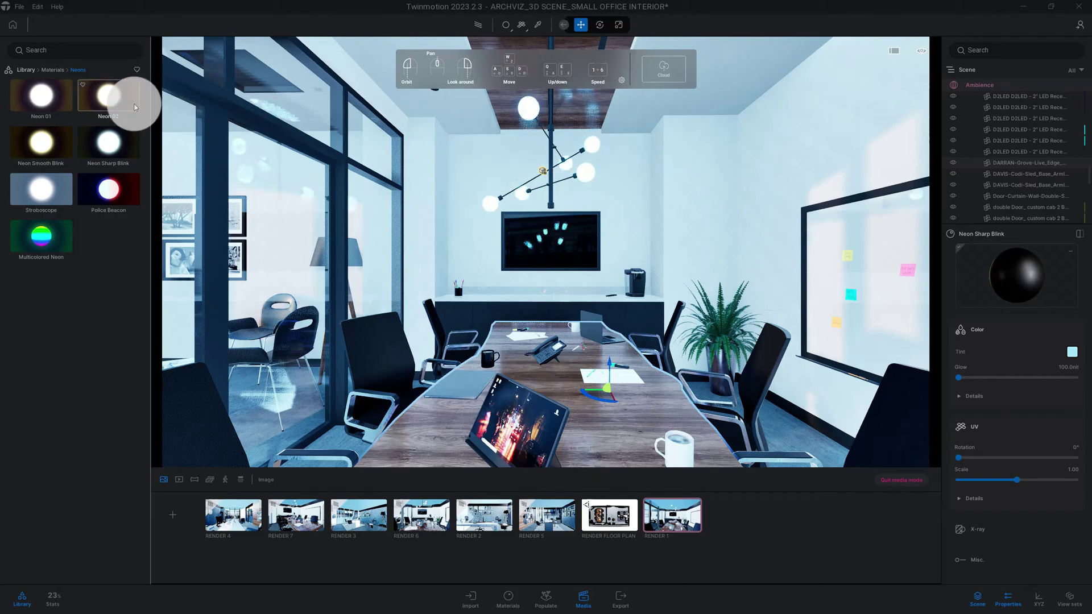
left_click_drag(115, 104, 528, 113)
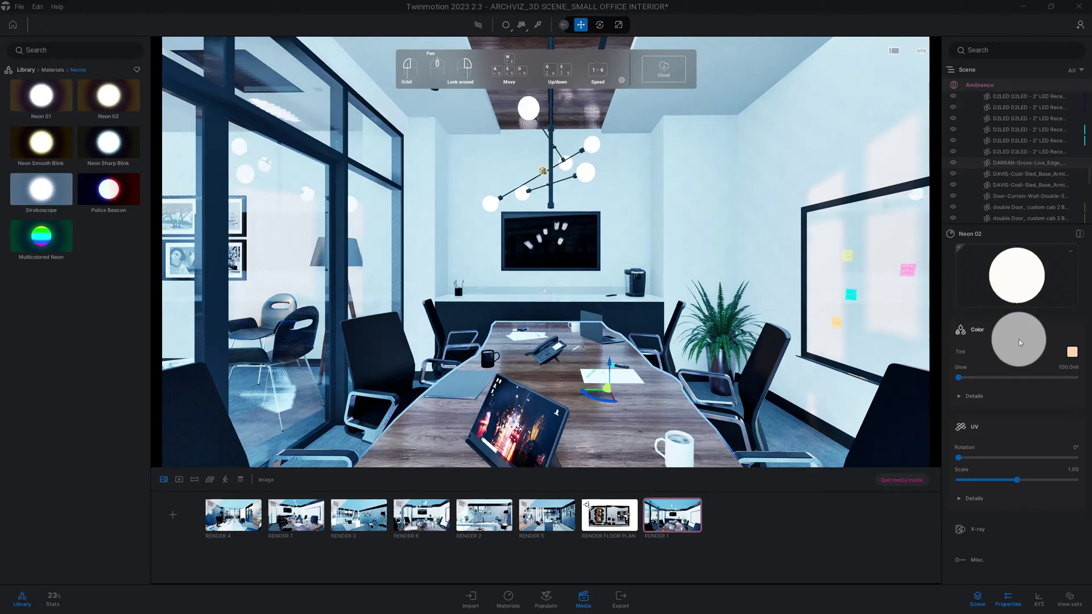
- Set the glow of the Neon 02 material to 100 nit
left_click_drag(1052, 377, 966, 379)
left_click(1065, 368)
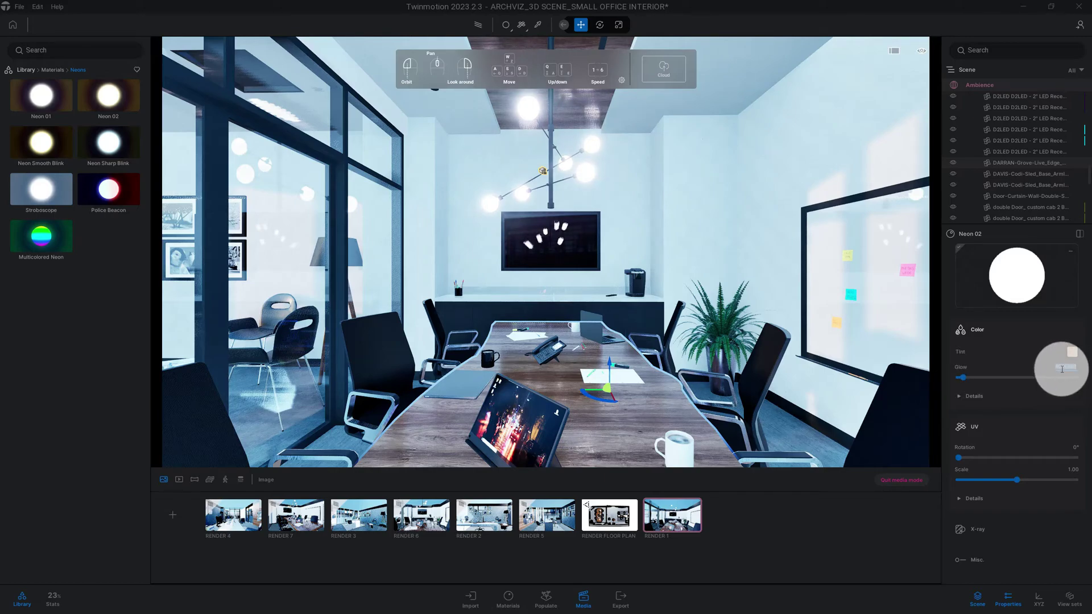
type("100")
key("Return")
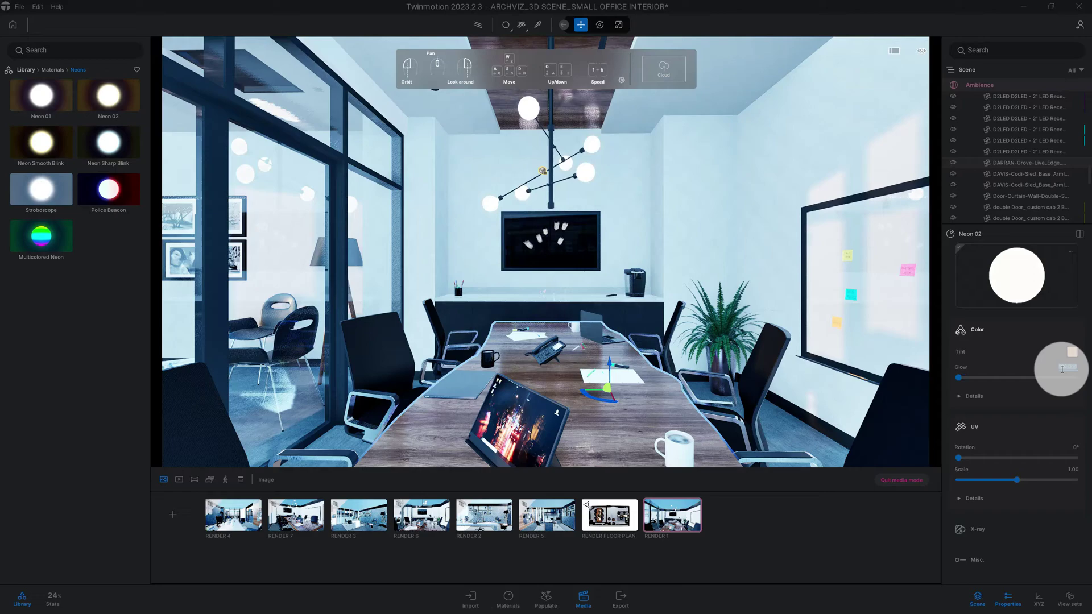
left_click(1028, 392)
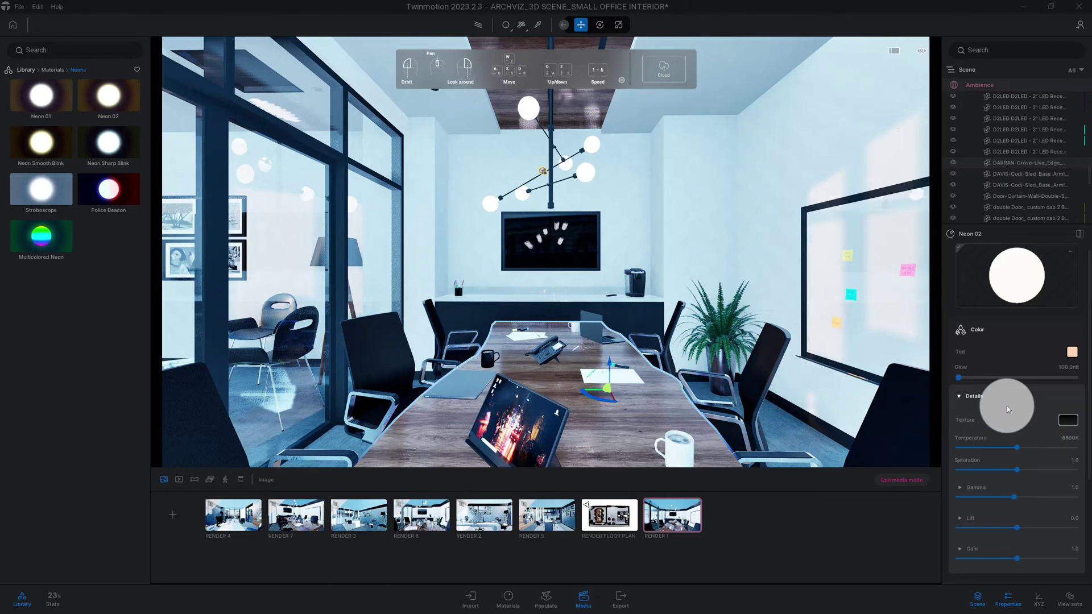
left_click(969, 396)
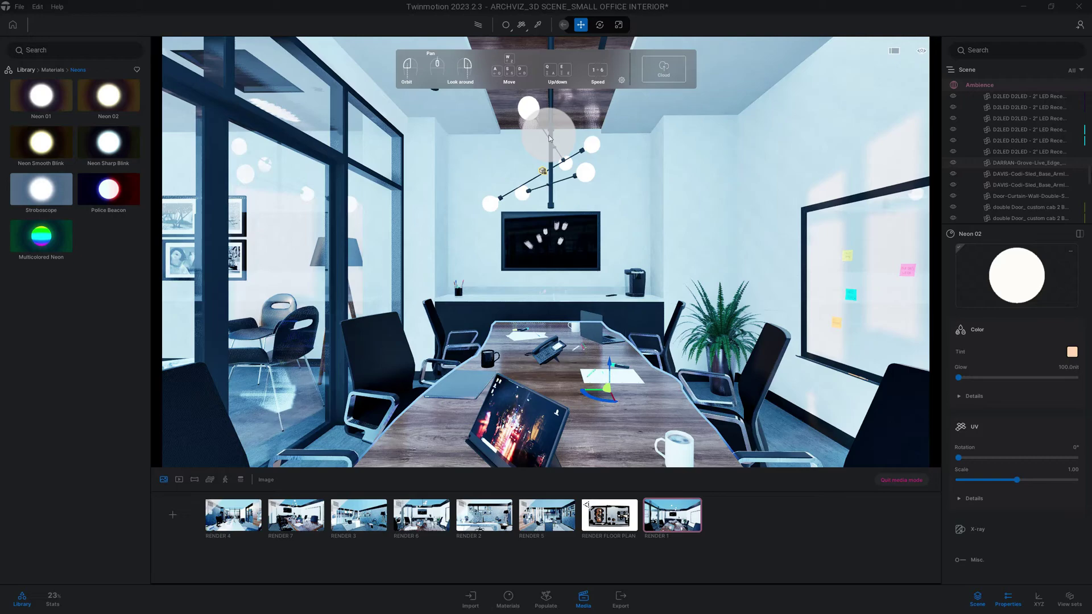
- Apply the Neon 02 material to the linear strip lights in the wood ceiling panel
key("e")
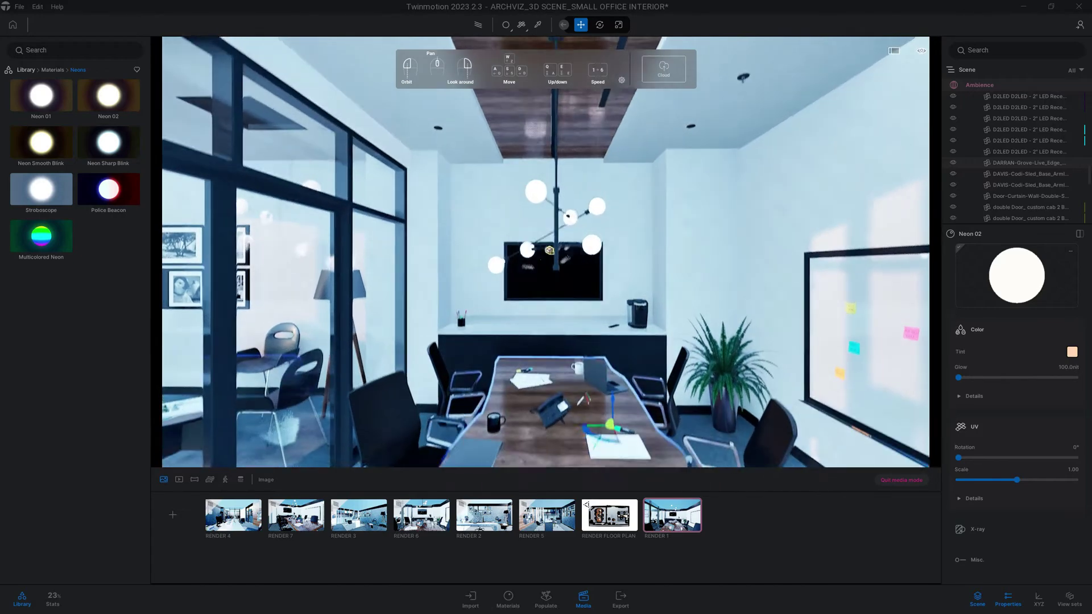
key("e")
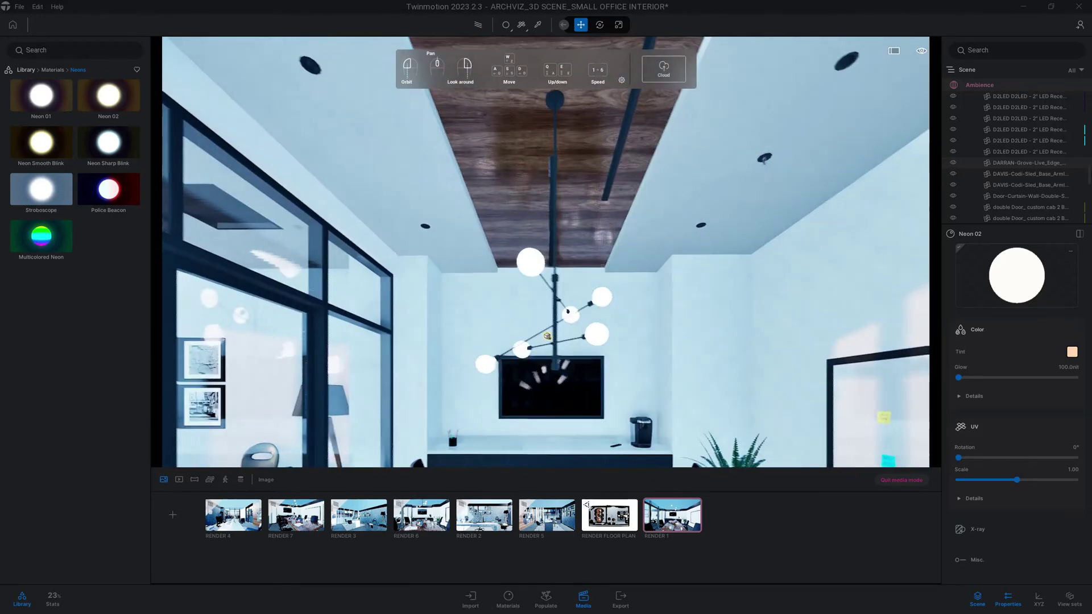
key("e")
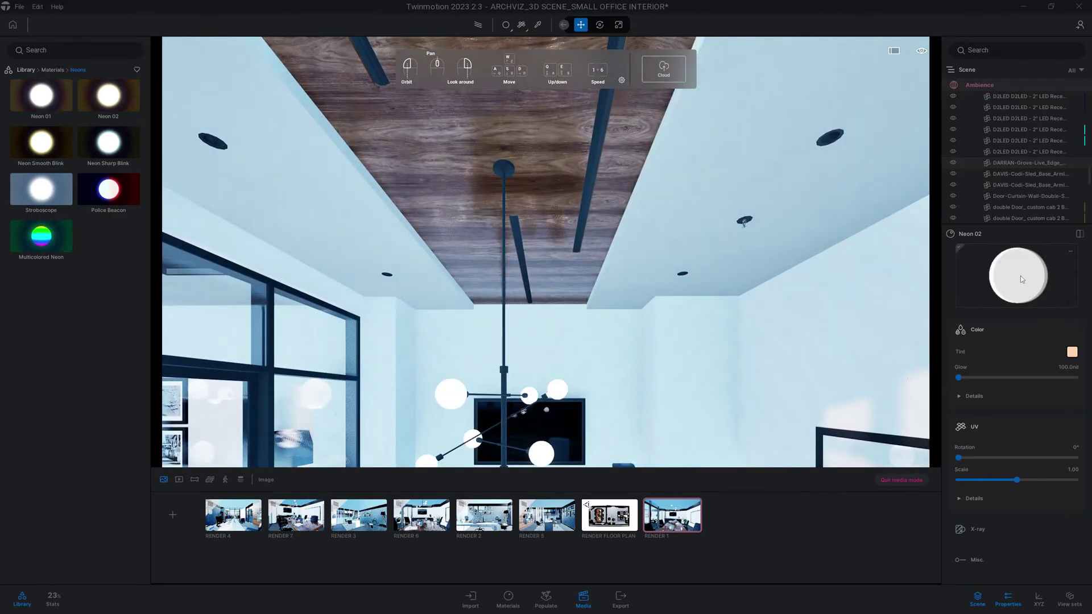
left_click_drag(1020, 276, 598, 142)
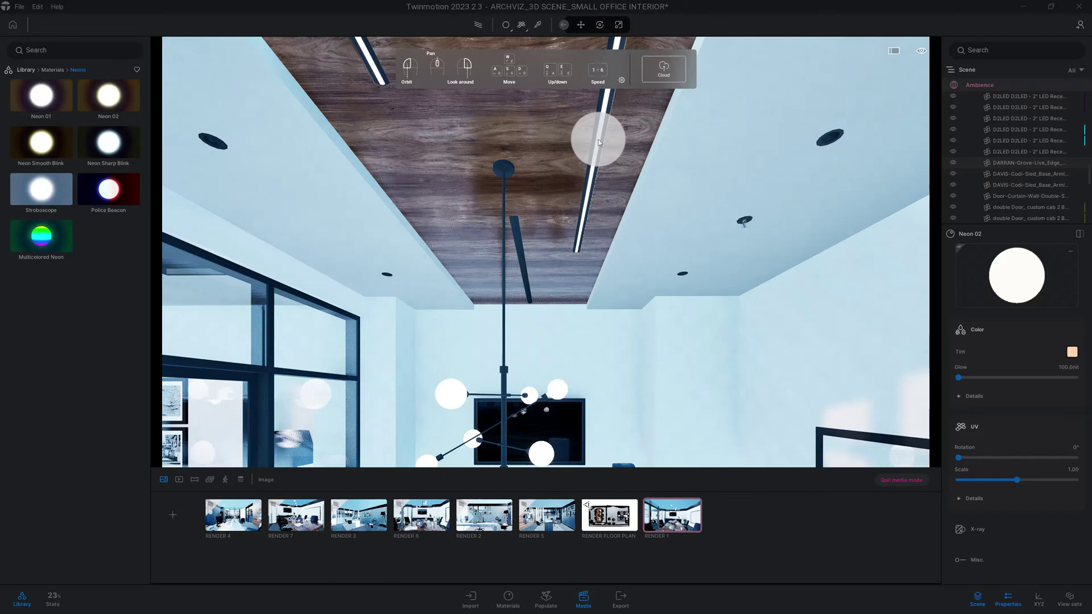
middle_click_drag(599, 139, 551, 230)
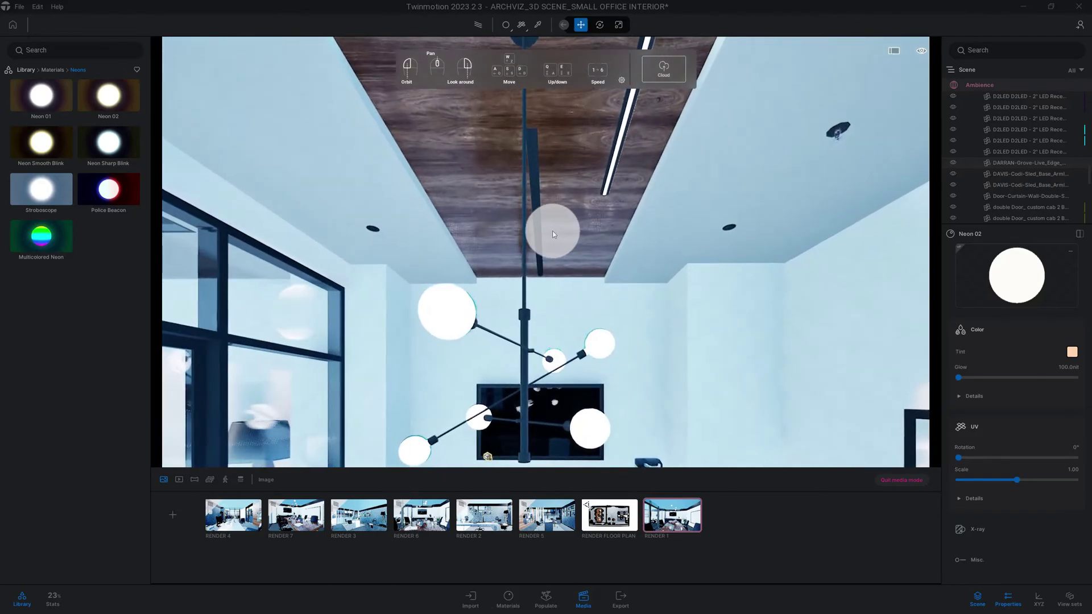
left_click_drag(551, 230, 495, 232)
left_click_drag(1027, 279, 595, 117)
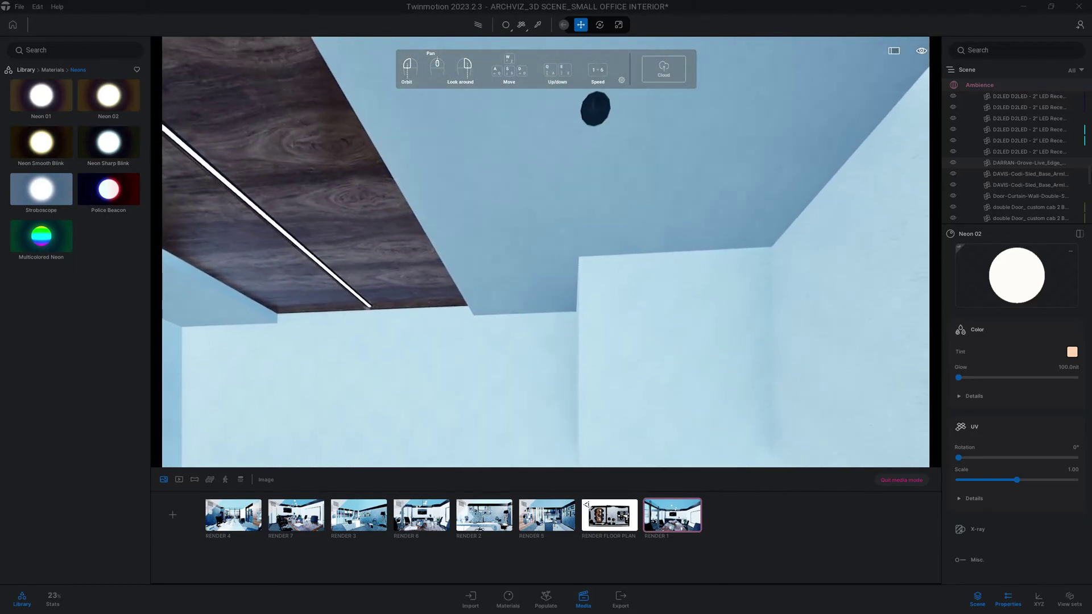
- Place an omnidirectional light from the library on the ceiling next to the recessed downlight
middle_click_drag(618, 137, 617, 141)
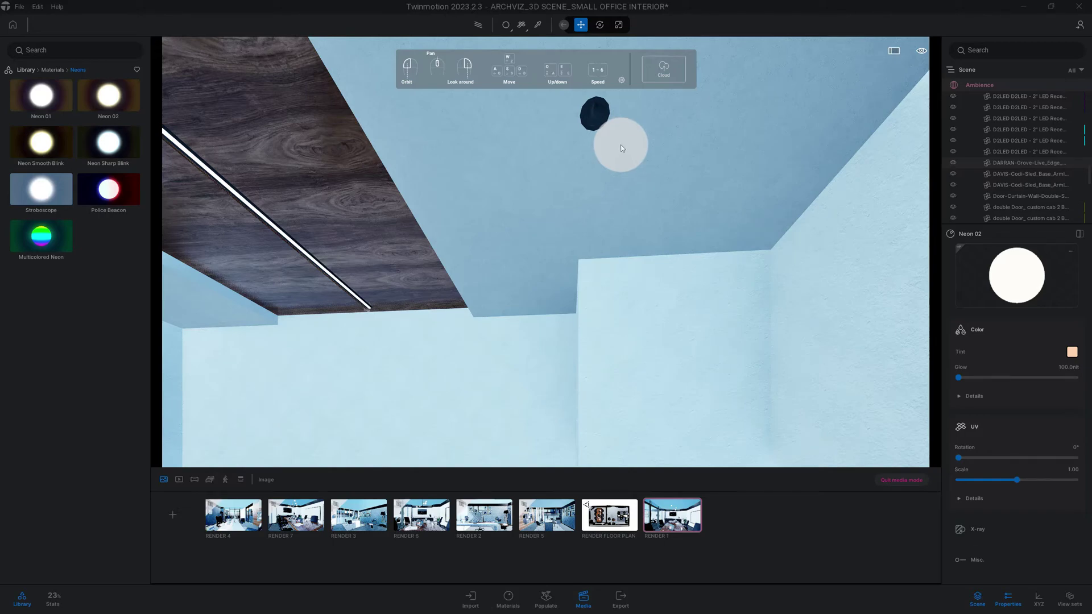
left_click_drag(620, 144, 696, 198)
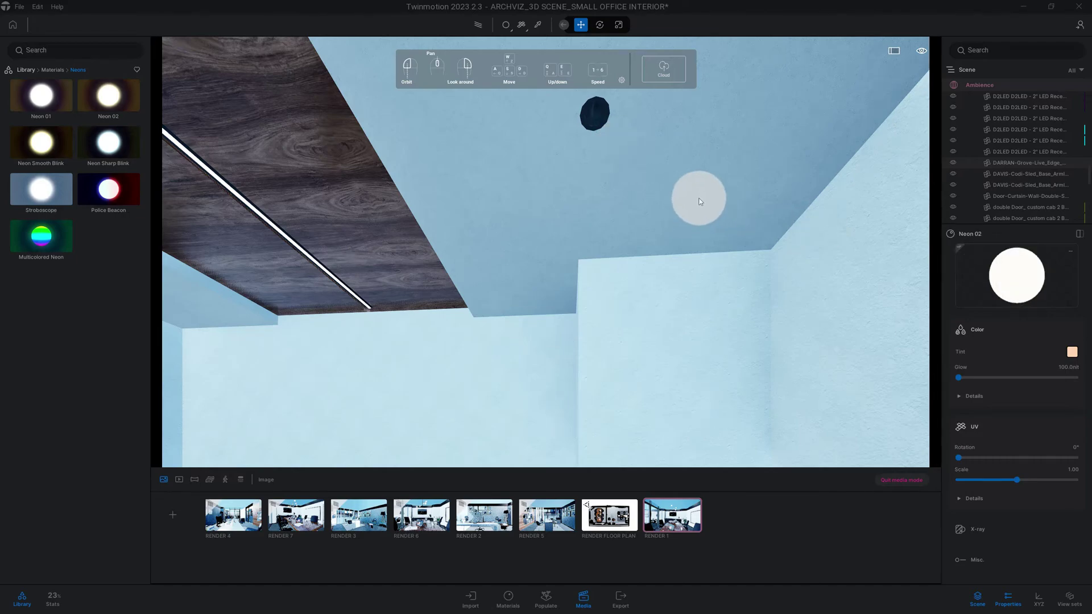
left_click(26, 69)
left_click(93, 151)
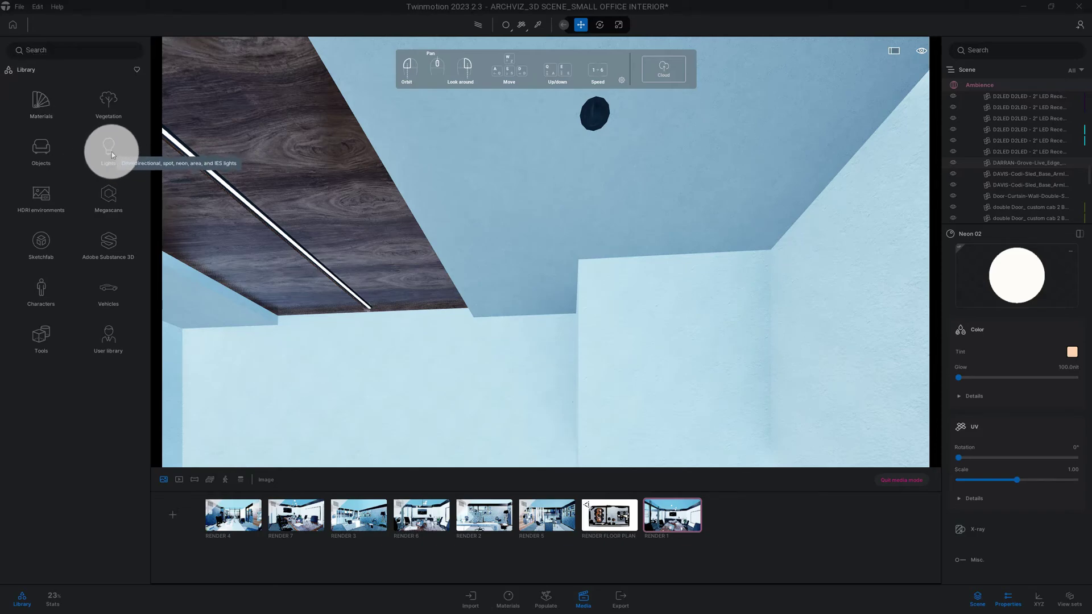
left_click(112, 154)
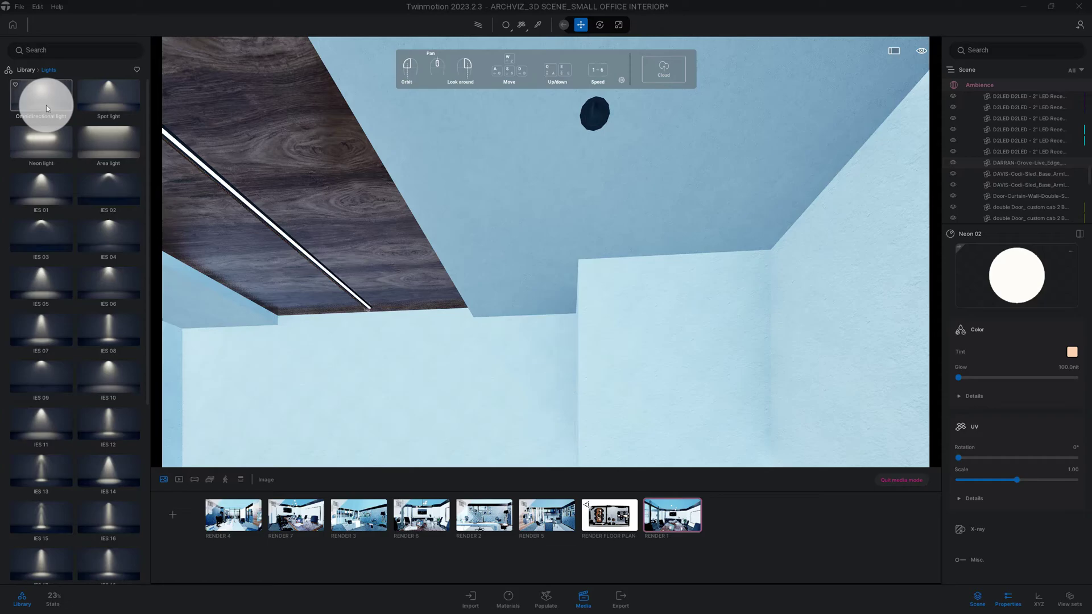
left_click_drag(42, 101, 583, 154)
- Move the omnidirectional light into the opening of the recessed ceiling downlight
scroll(583, 154, "up", 2)
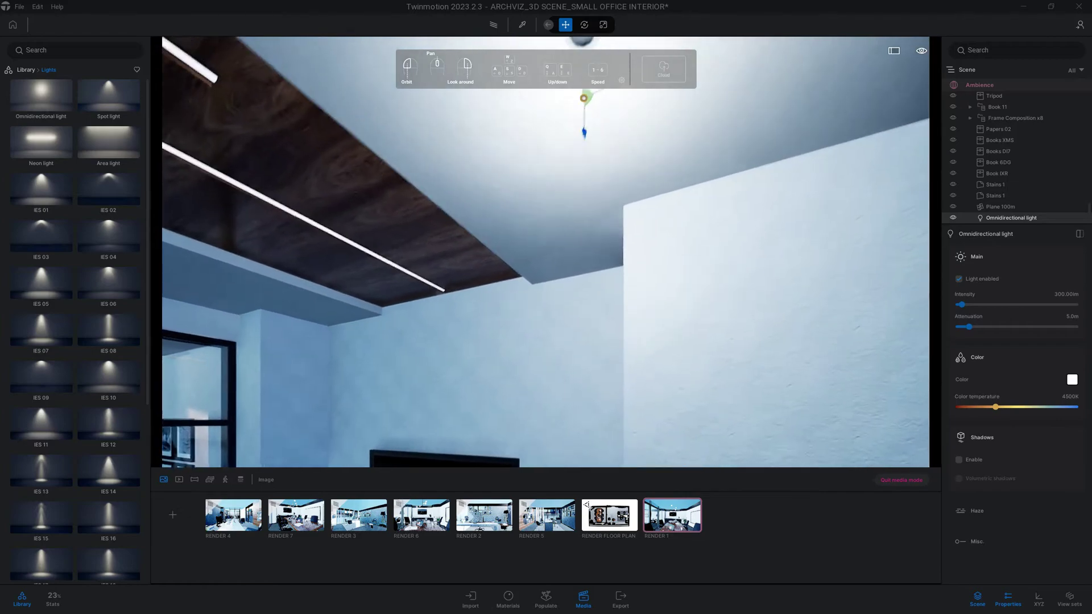
middle_click_drag(583, 155, 565, 177)
scroll(565, 176, "up", 1)
left_click_drag(544, 203, 573, 121)
middle_click_drag(572, 122, 573, 161)
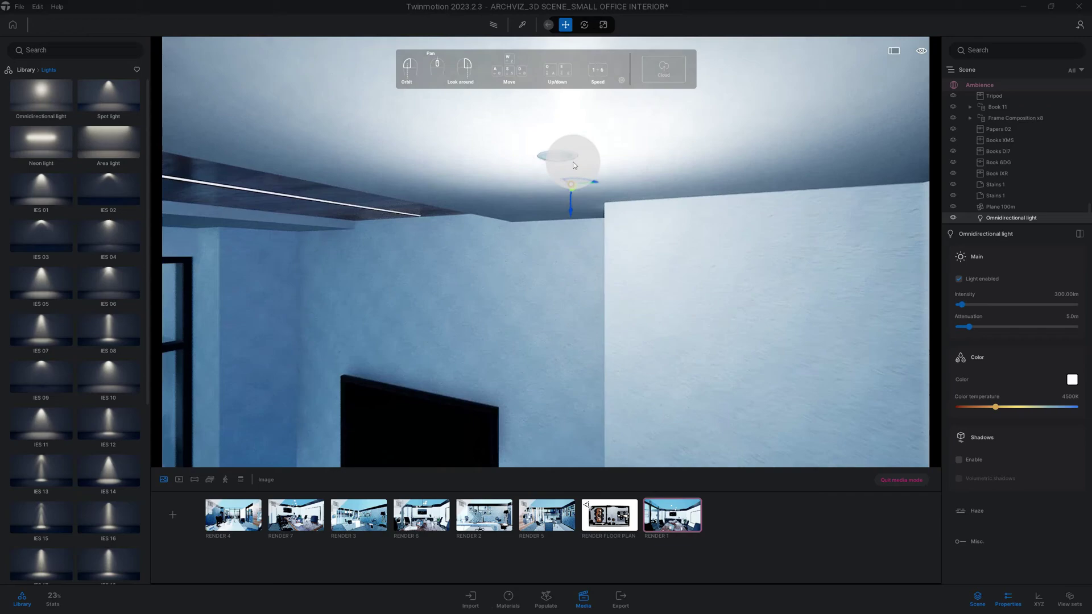
right_click_drag(576, 204, 600, 143)
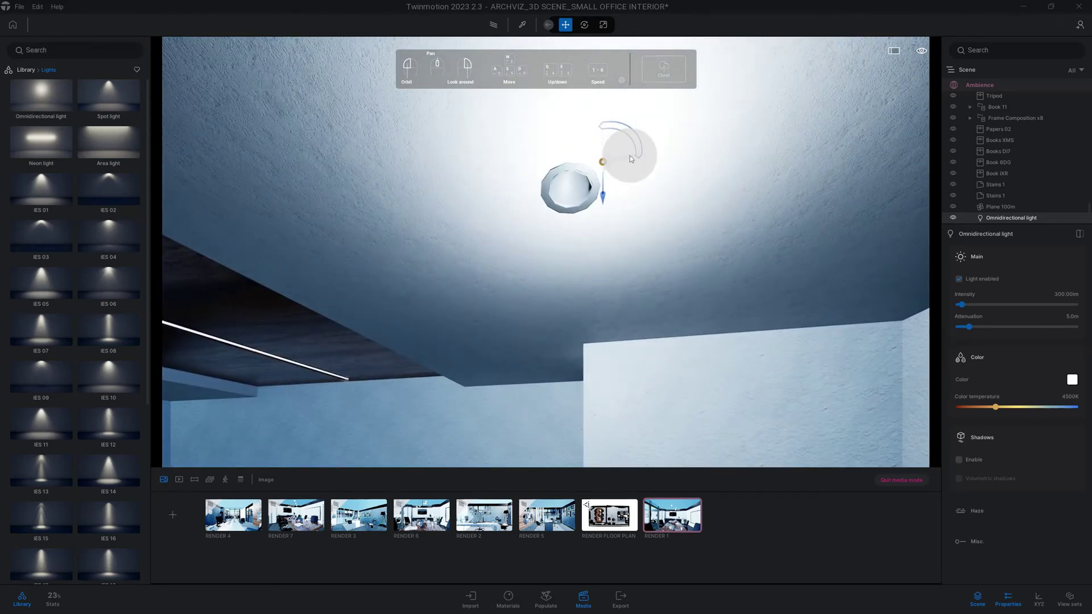
left_click_drag(629, 156, 607, 186)
middle_click_drag(607, 186, 574, 224)
left_click_drag(485, 138, 570, 182)
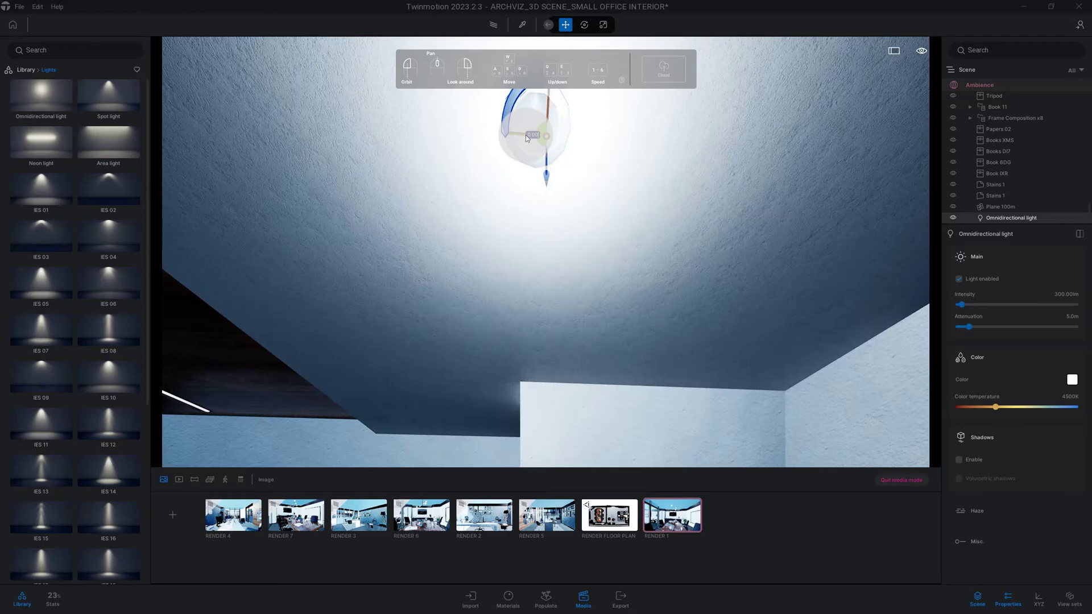
- Fine-tune the omnidirectional light's position so it sits centred inside the recessed downlight
left_click_drag(525, 136, 571, 192)
scroll(559, 149, "up", 1)
left_click_drag(550, 134, 573, 140)
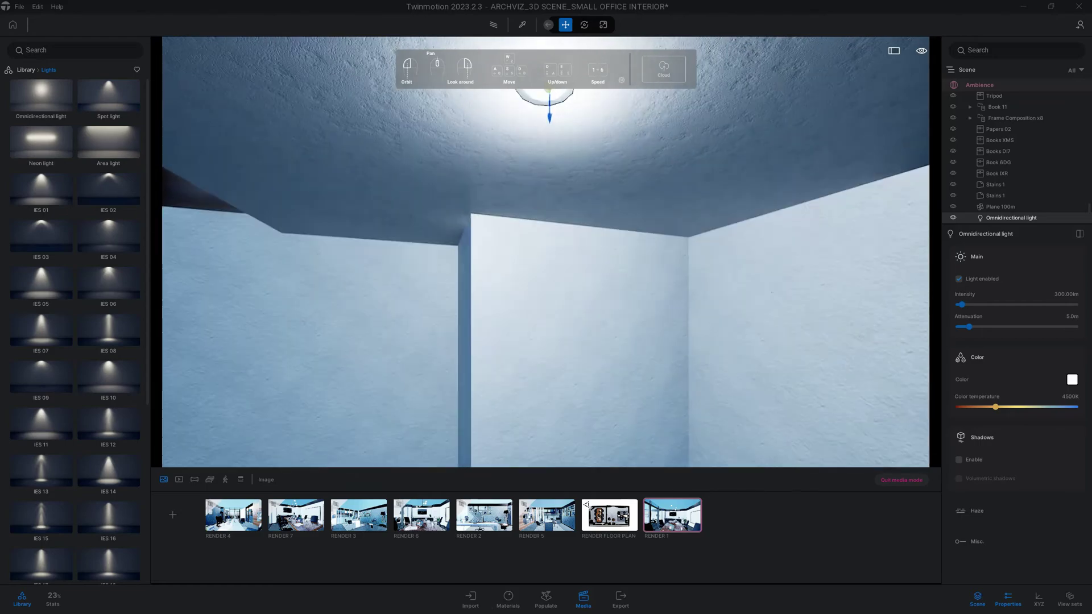
middle_click_drag(574, 118, 566, 140)
left_click_drag(566, 140, 563, 142)
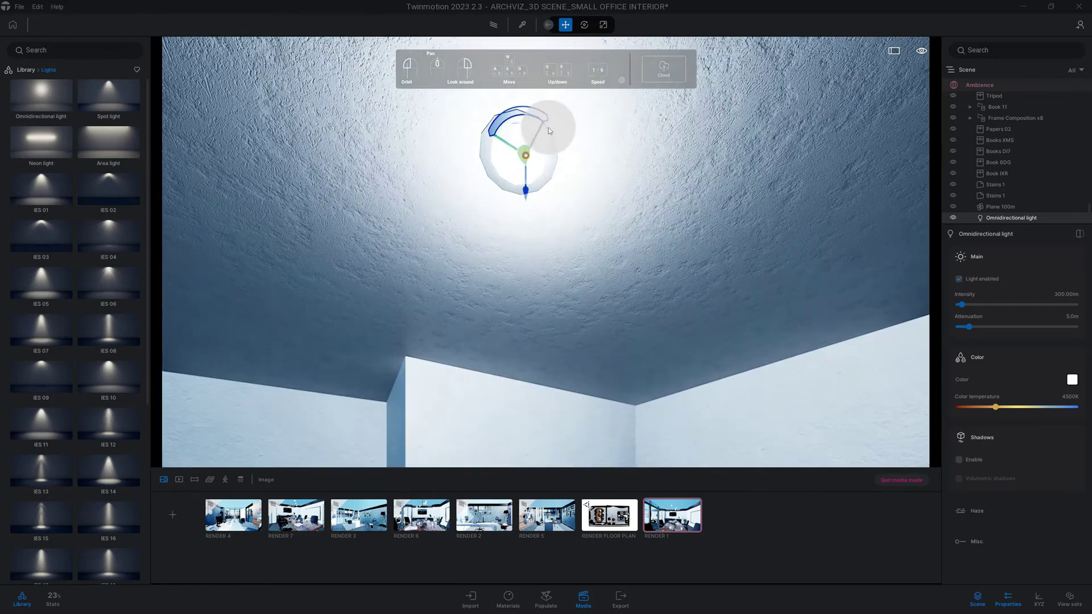
left_click_drag(540, 130, 533, 130)
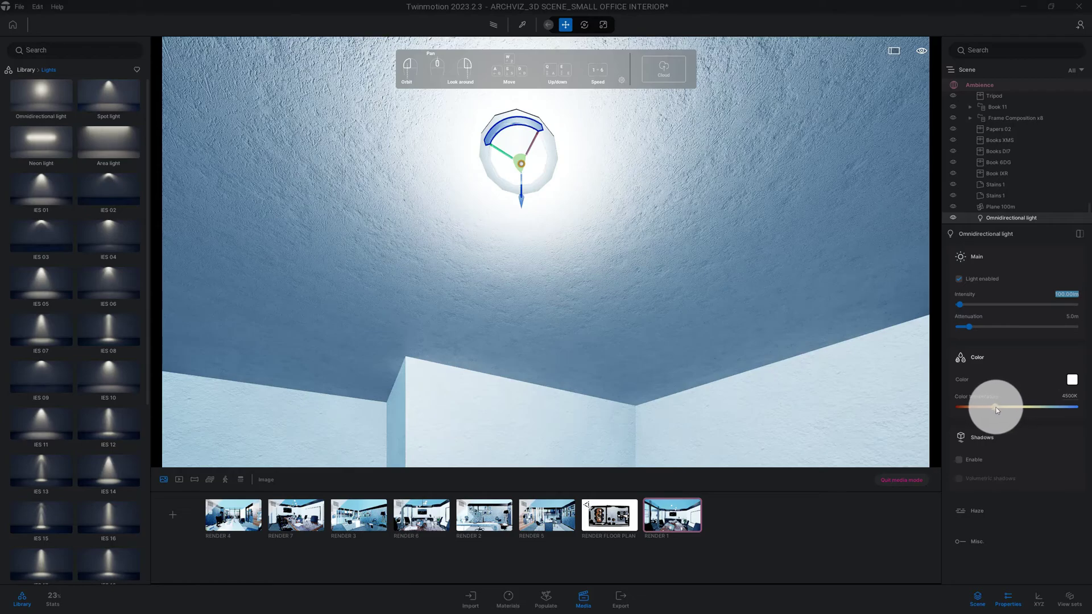
- Adjust the omnidirectional light's color temperature and enable its shadows
mouse_move(999, 408)
left_mouse_down()
mouse_move(1050, 410)
mouse_move(1004, 410)
left_mouse_up()
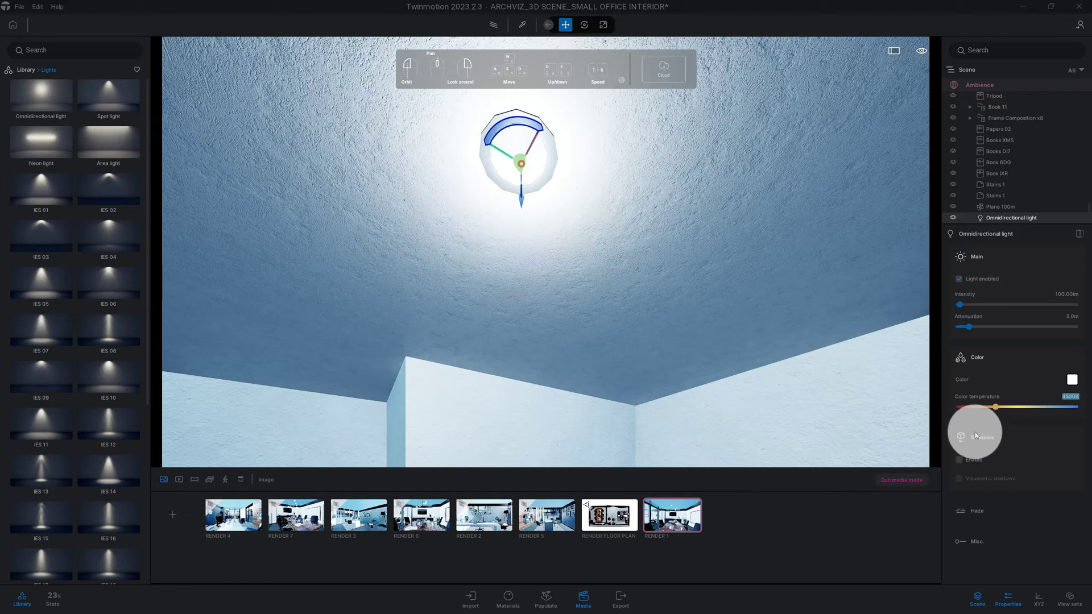
left_click(960, 460)
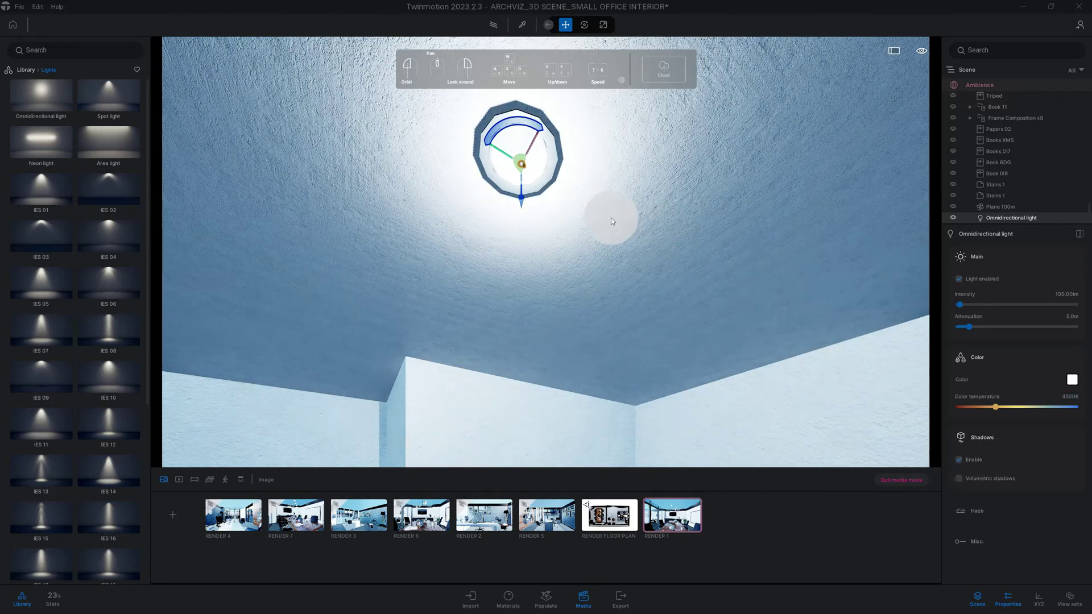
mouse_move(626, 224)
left_mouse_down()
mouse_move(591, 224)
mouse_move(622, 224)
left_mouse_up()
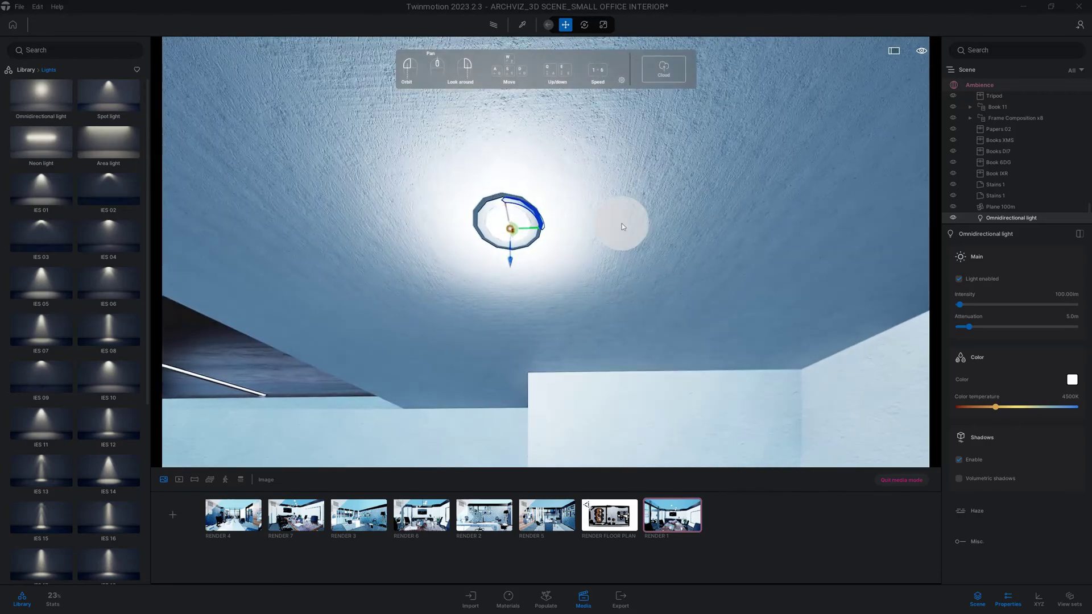
scroll(625, 221, "down", 2)
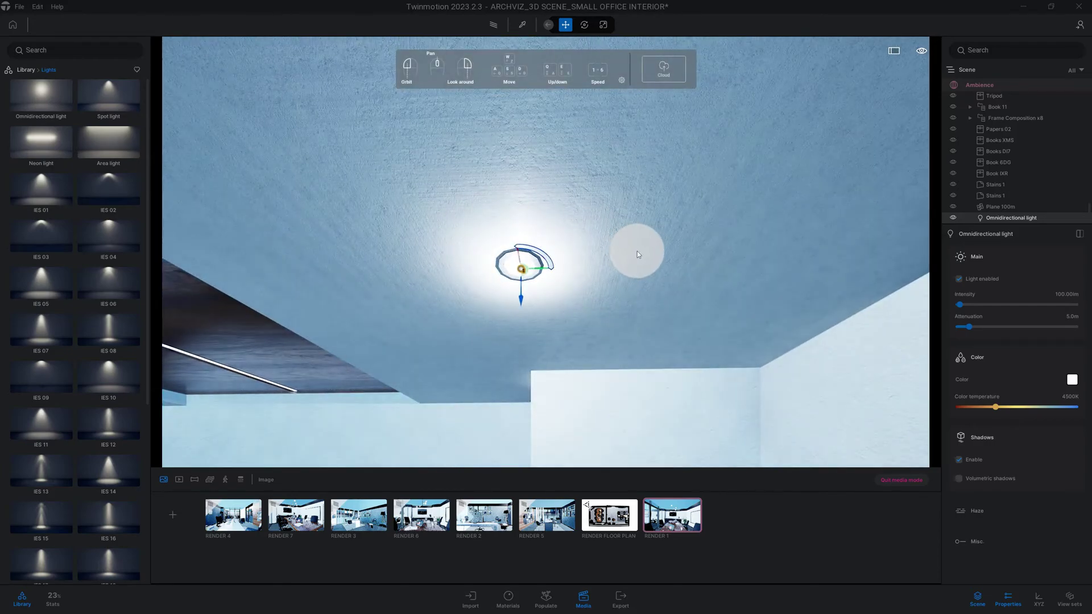
left_click_drag(636, 251, 628, 217)
middle_click_drag(598, 241, 605, 264)
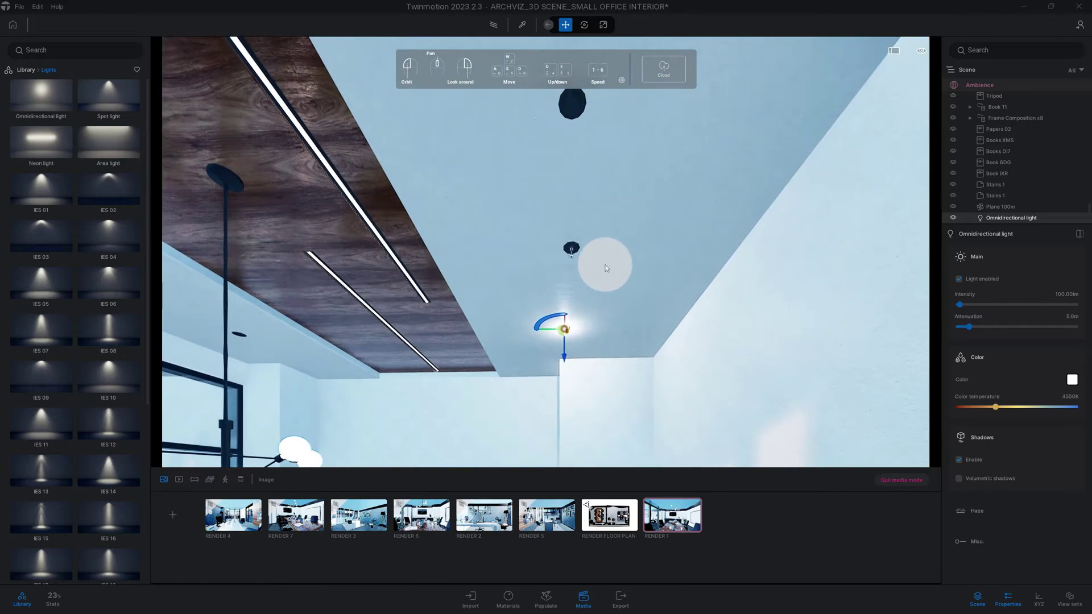
- Duplicate the omnidirectional light as an instance and move the duplicate into the nearer recessed downlight along the same ceiling strip
left_click_drag(605, 265, 659, 176)
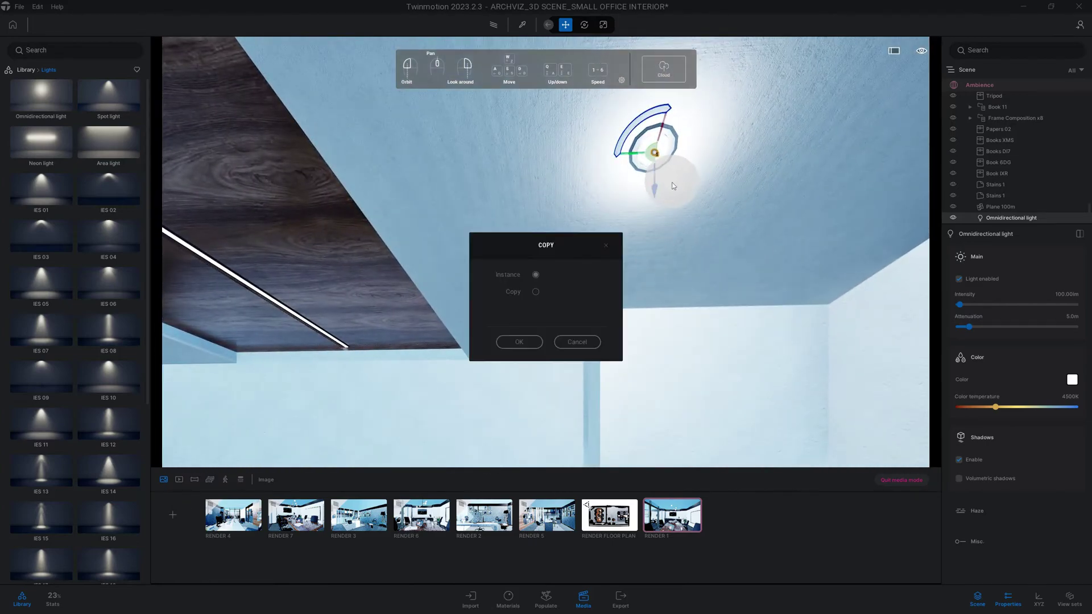
left_click(520, 340)
left_click_drag(608, 314, 615, 245)
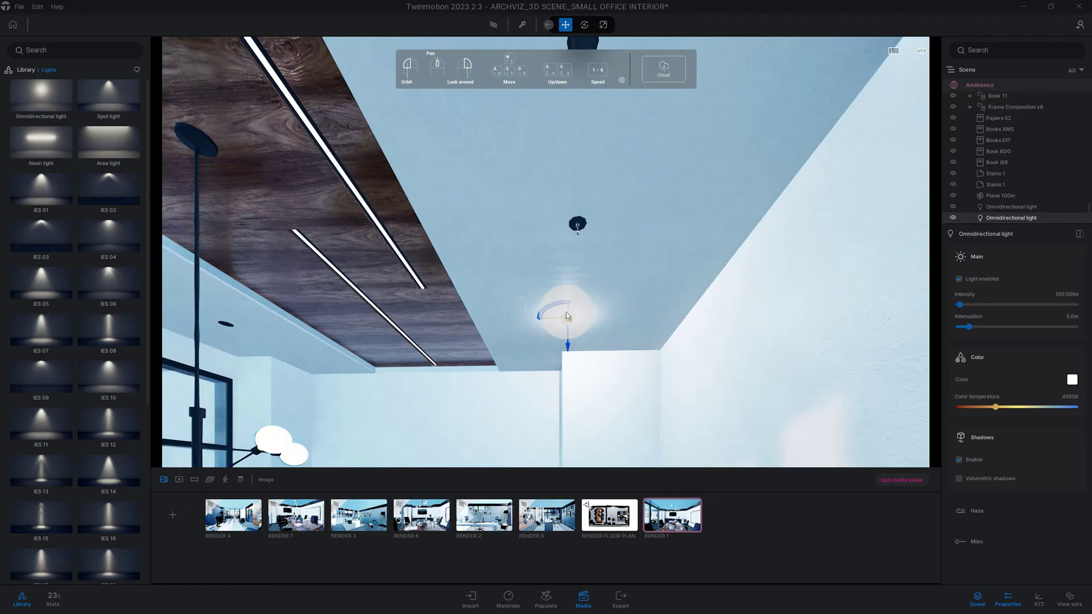
left_click_drag(570, 306, 646, 145, "shift")
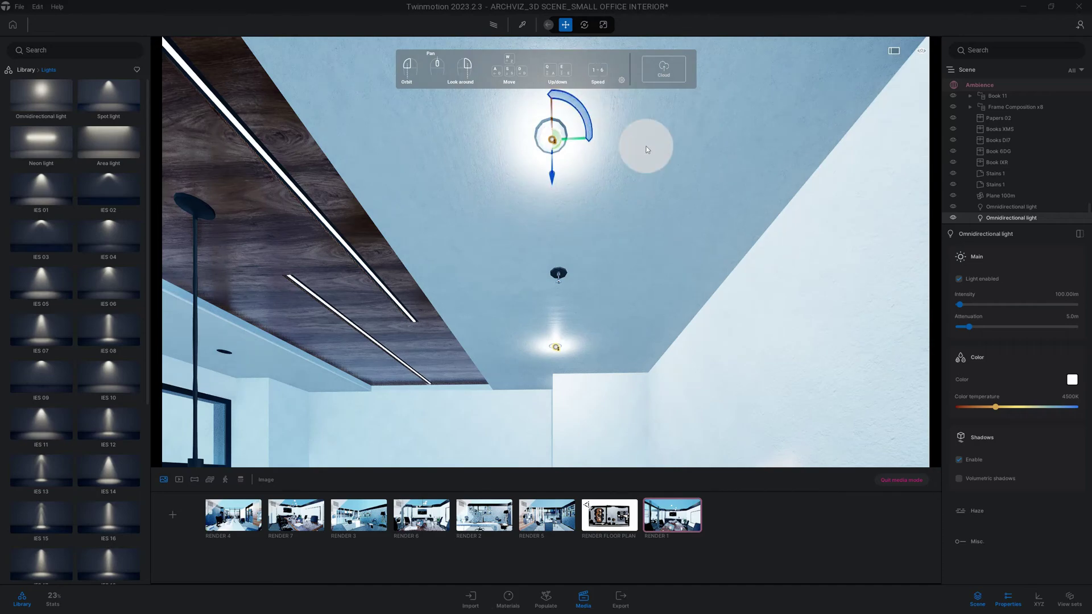
- Add another instance of the omnidirectional light and place it inside the third recessed downlight of the same ceiling row
left_click_drag(621, 182, 640, 152)
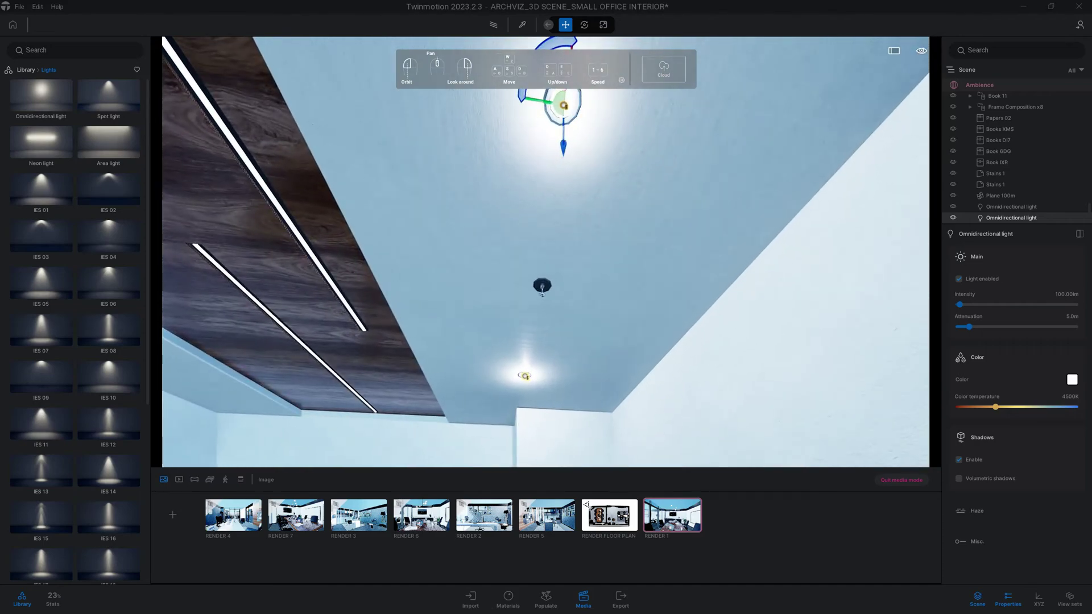
left_click_drag(608, 205, 601, 179)
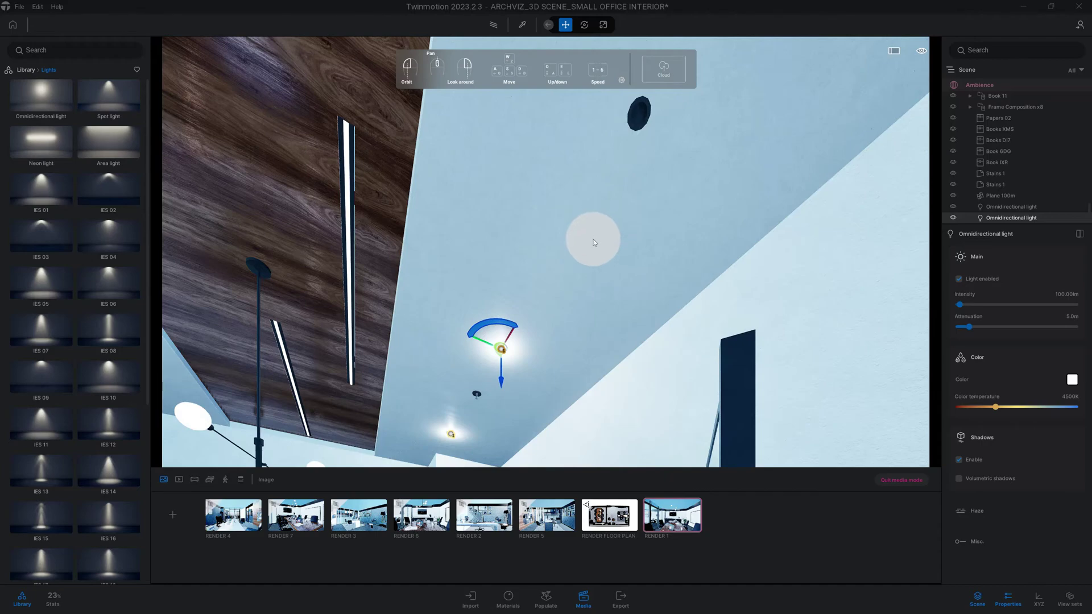
key("ctrl+v")
left_click(524, 339)
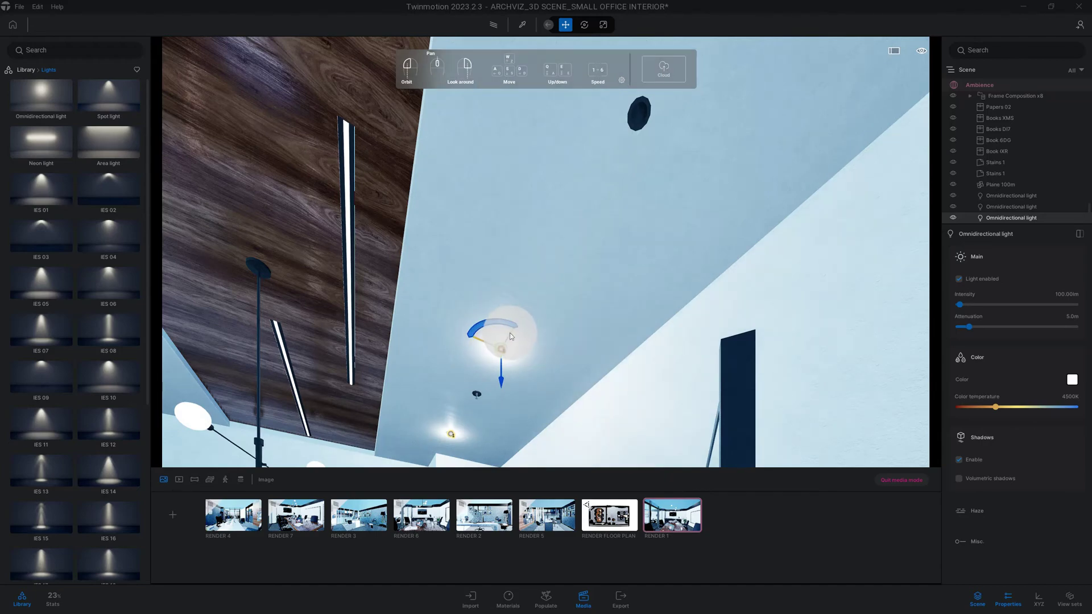
left_click_drag(510, 336, 736, 132)
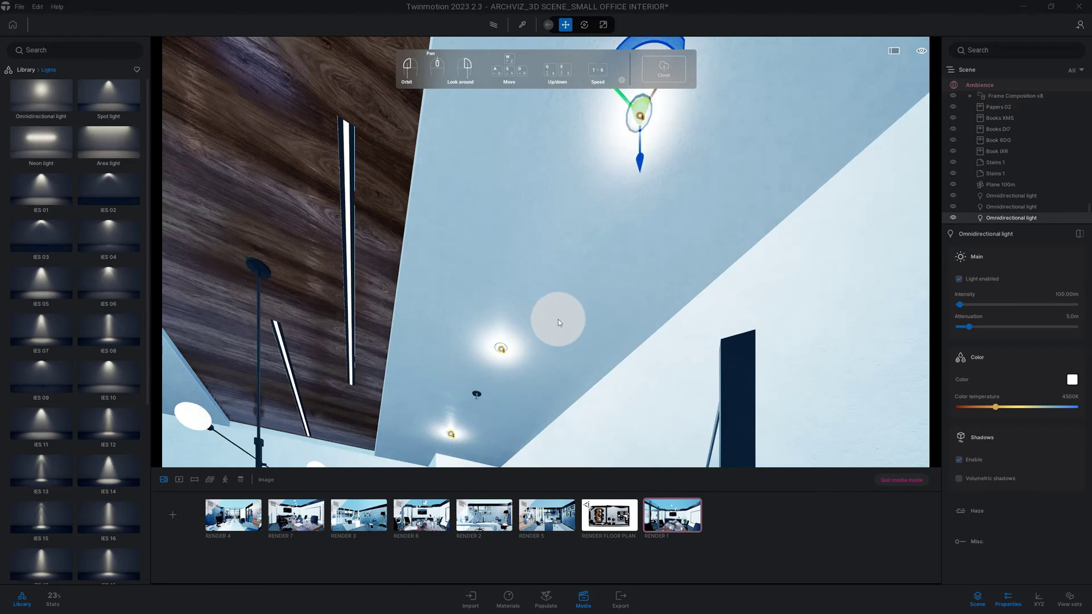
key("ctrl+z")
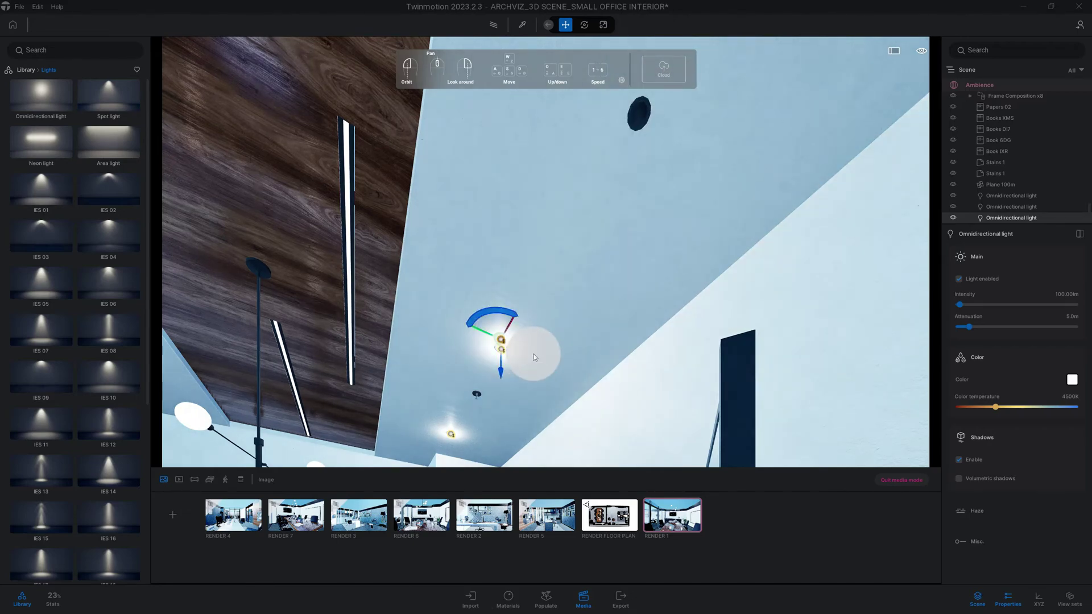
key("ctrl+y")
- Select all three omnidirectional lights, duplicate them as instances and move the set across the wood panel to the opposite ceiling strip
left_click(502, 353, "ctrl")
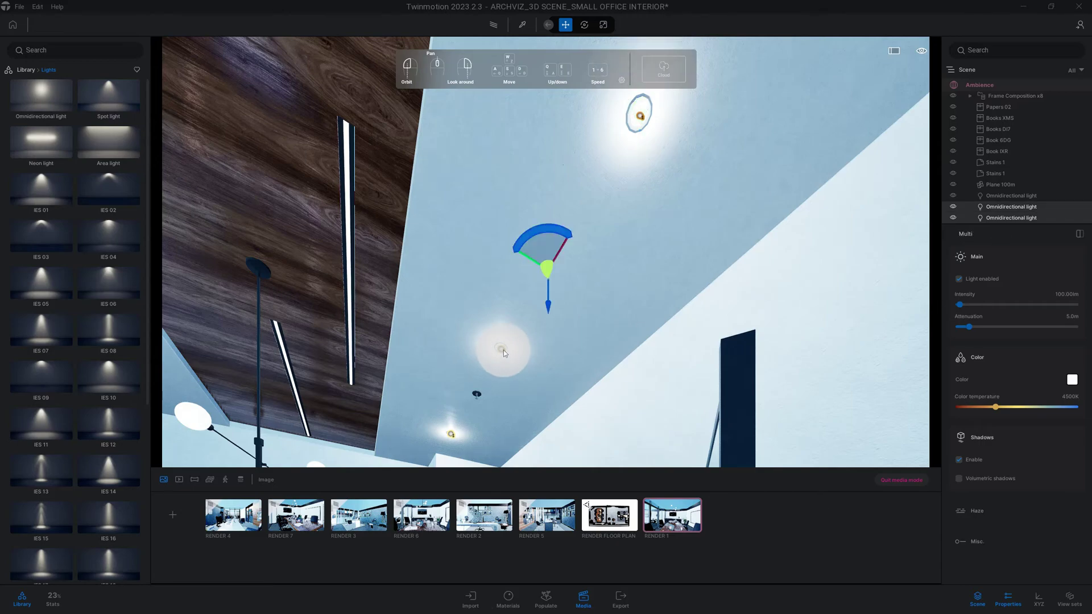
left_click(452, 435, "ctrl")
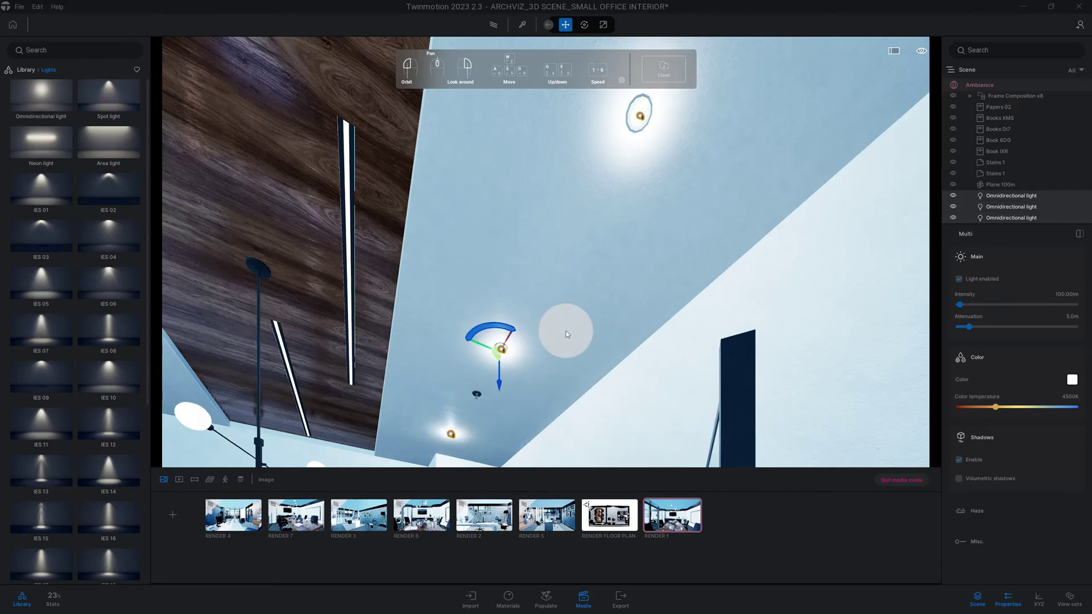
middle_click_drag(566, 328, 589, 328)
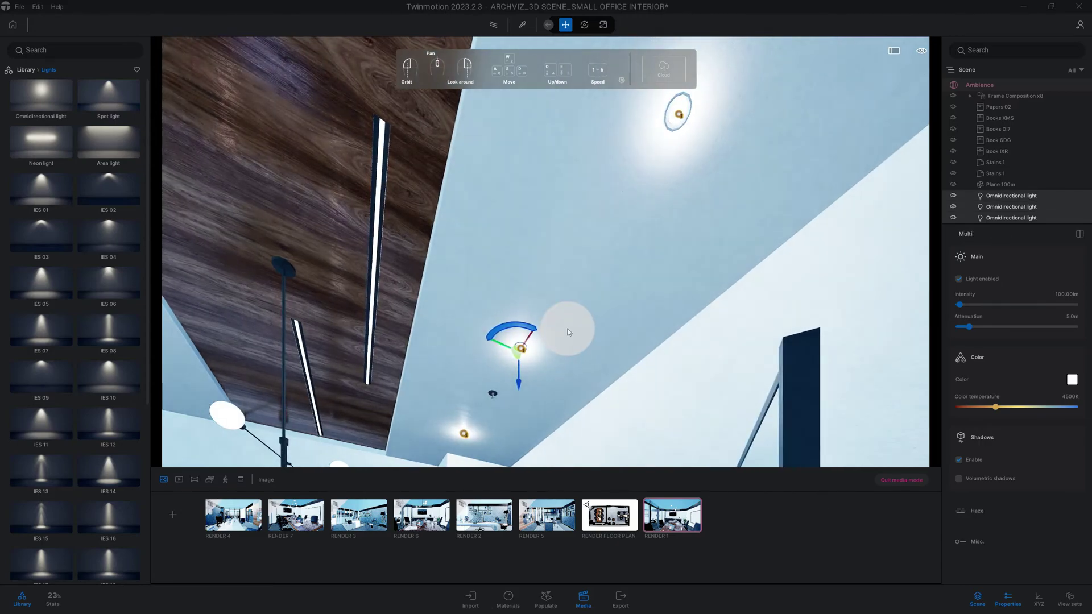
key("ctrl+v")
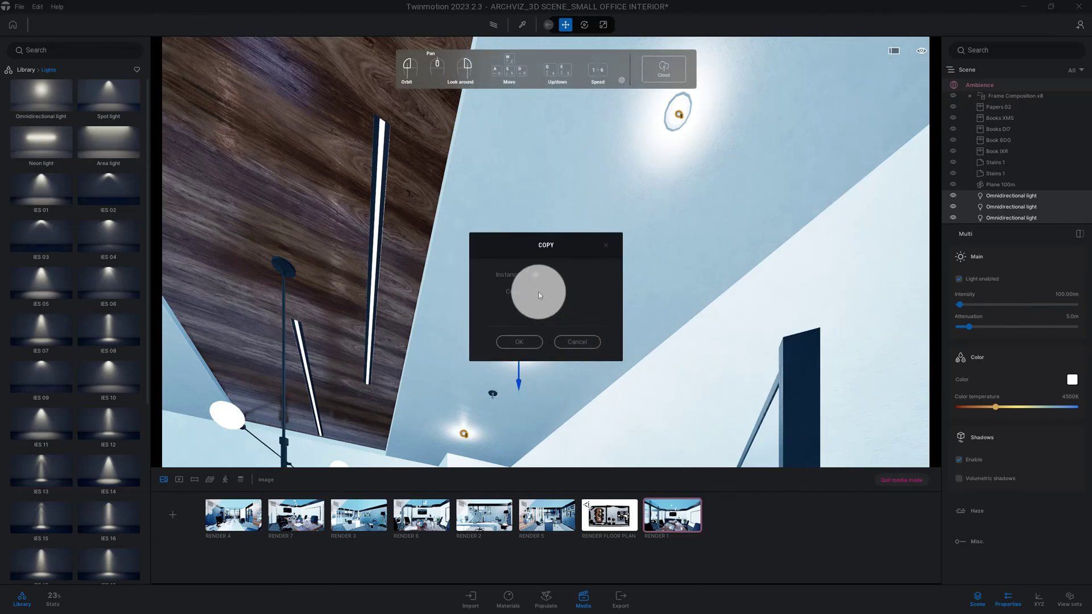
left_click(533, 338)
middle_click_drag(574, 360, 626, 365)
left_click_drag(627, 368, 219, 258)
middle_click_drag(219, 255, 227, 255)
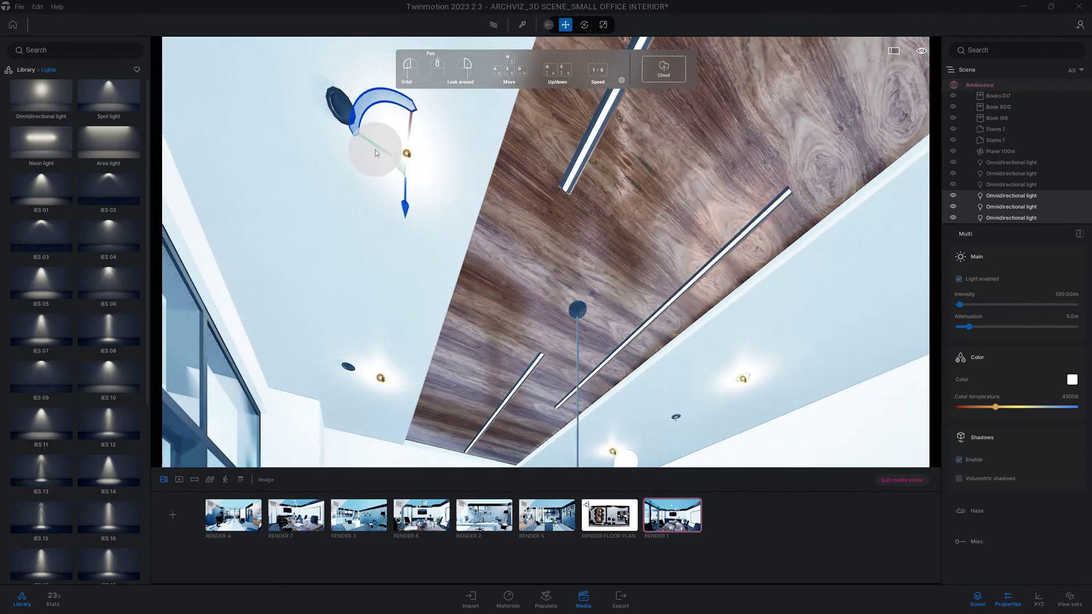
- Align the duplicated row of three lights with the recessed downlights on the window-side ceiling strip
left_click_drag(376, 148, 305, 132)
left_click_drag(388, 231, 372, 316)
middle_click_drag(555, 353, 557, 304)
mouse_move(556, 354)
left_mouse_down()
mouse_move(543, 369)
mouse_move(558, 364)
left_mouse_up()
middle_click_drag(557, 364, 559, 310)
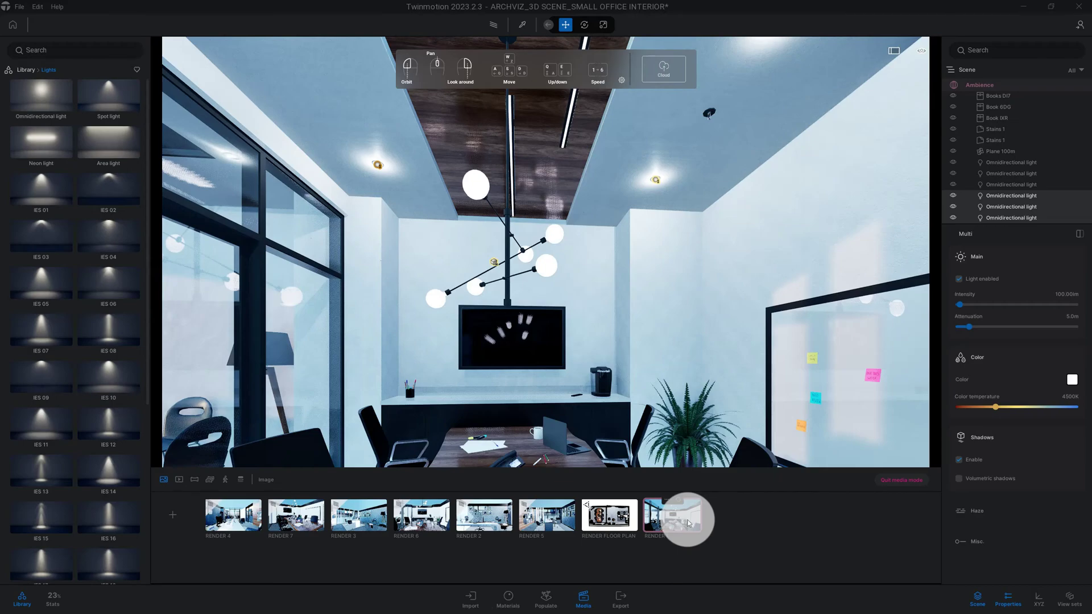
- Return to the RENDER 1 camera view and switch its rendering mode from real time to Path tracer
left_click(688, 524)
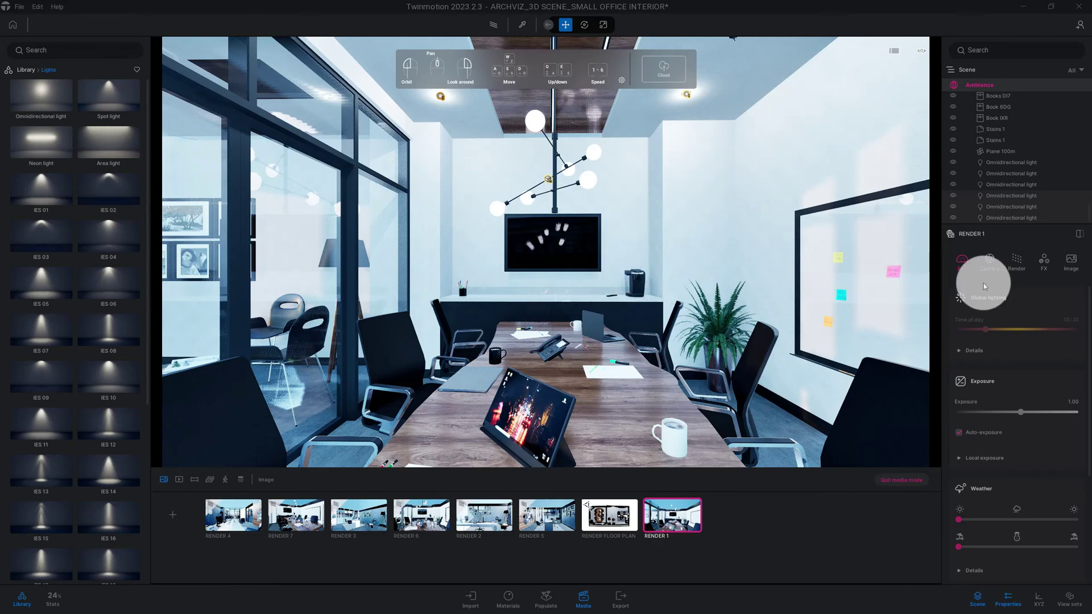
left_click(1017, 268)
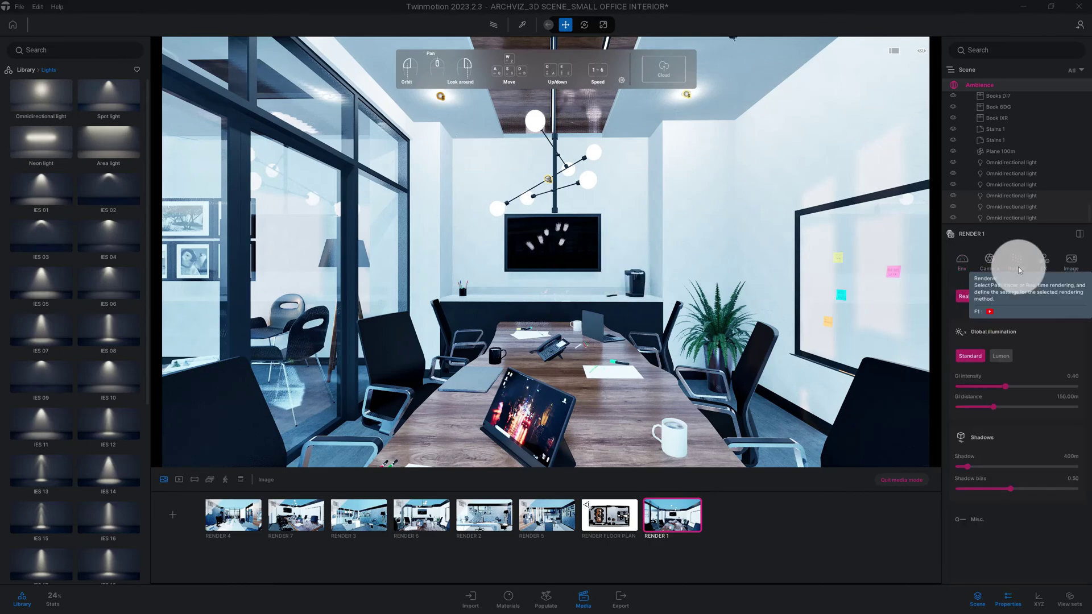
left_click(1015, 299)
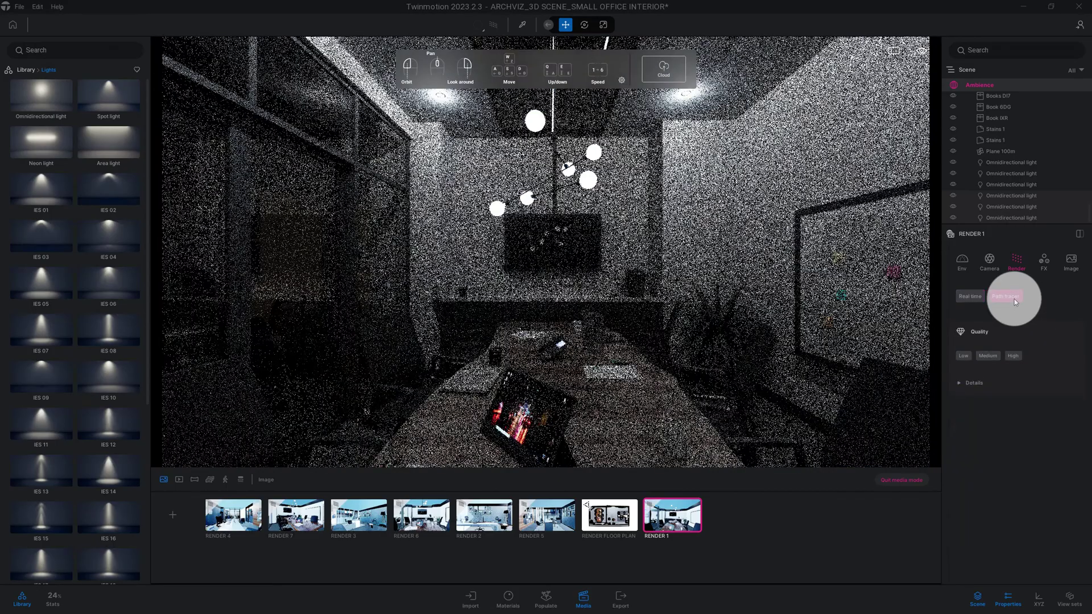
- Set the path tracer's max bounces to 15 and its samples per pixel to 1024 for RENDER 1
left_click(978, 384)
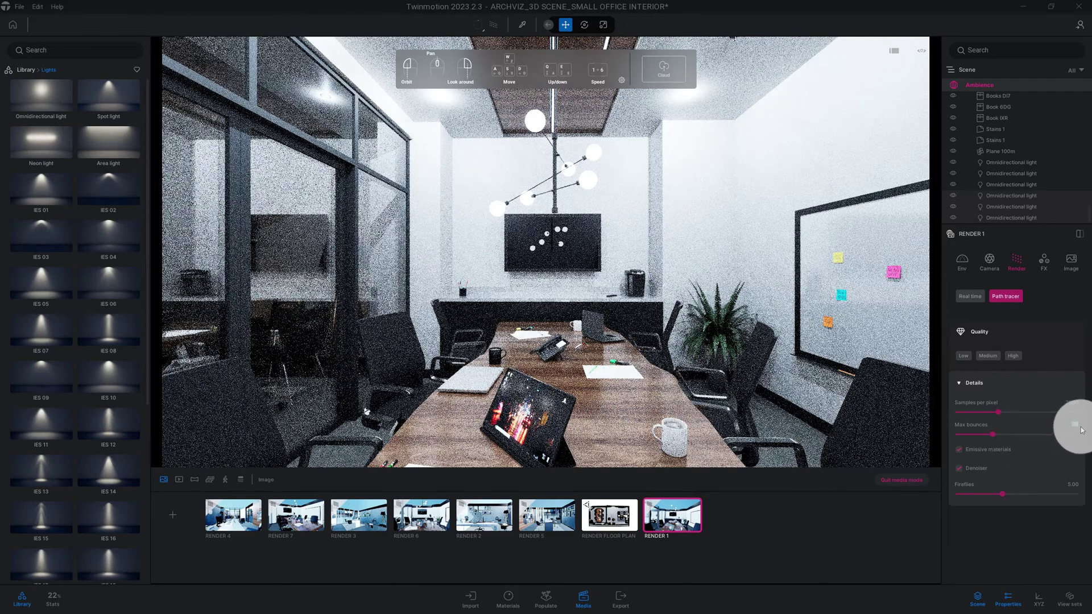
type("5")
key("Return")
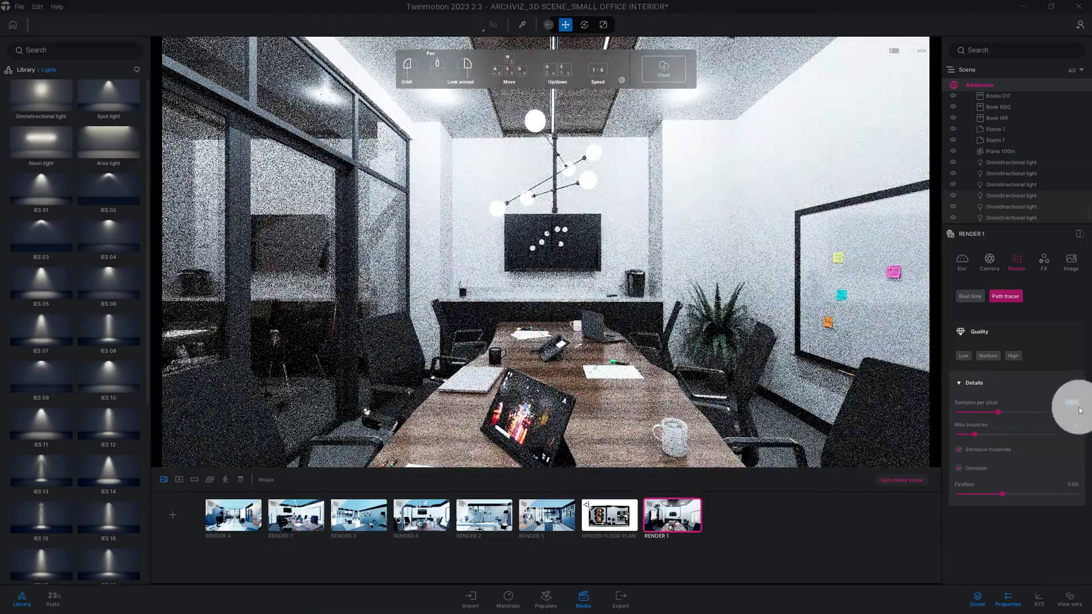
mouse_move(1081, 411)
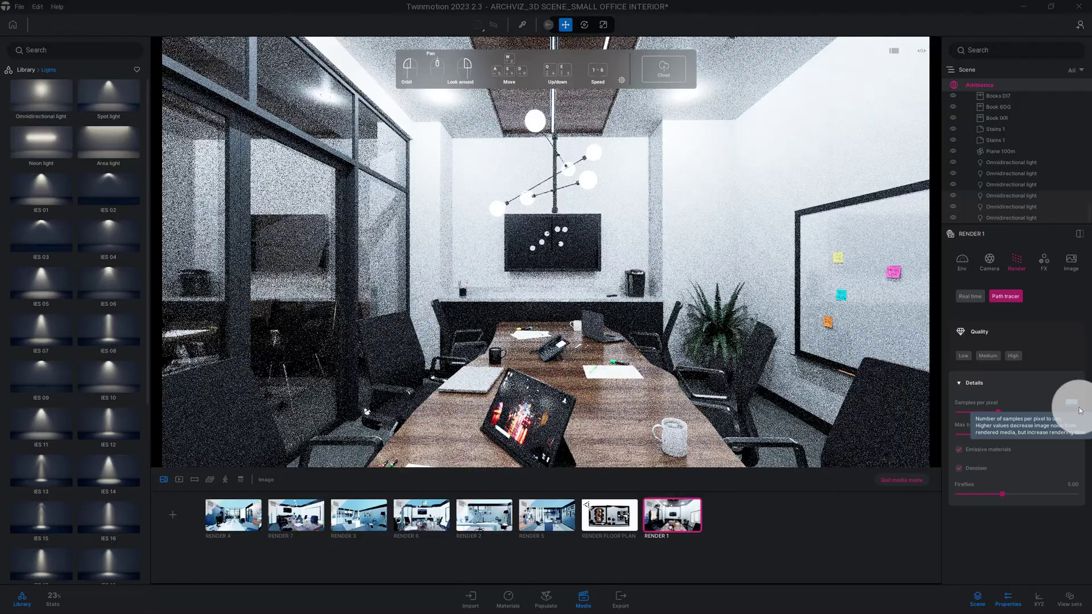
left_click(1072, 402)
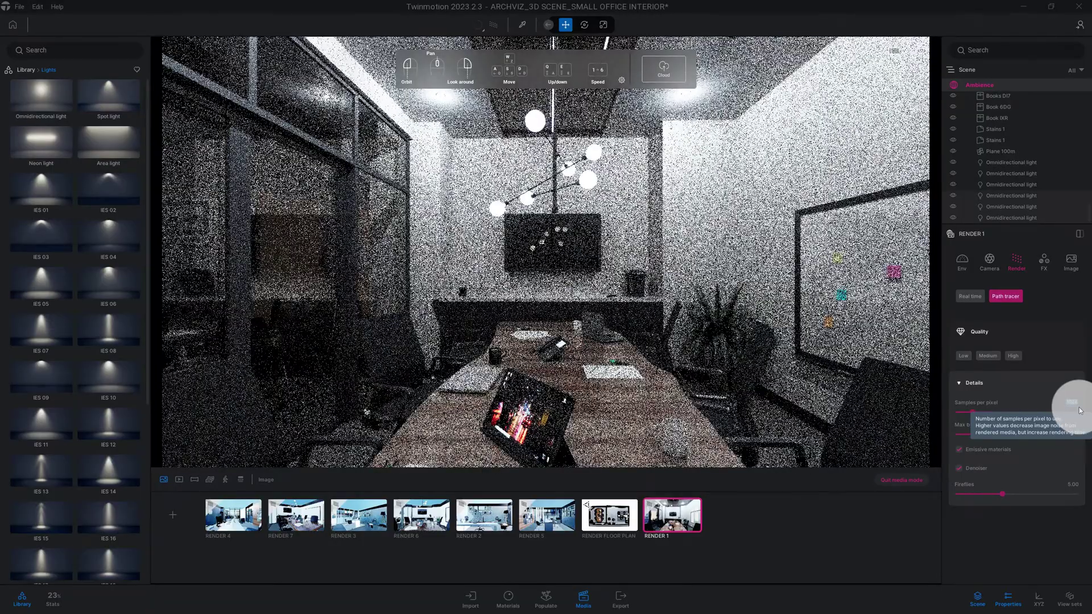
type("1024")
key("Return")
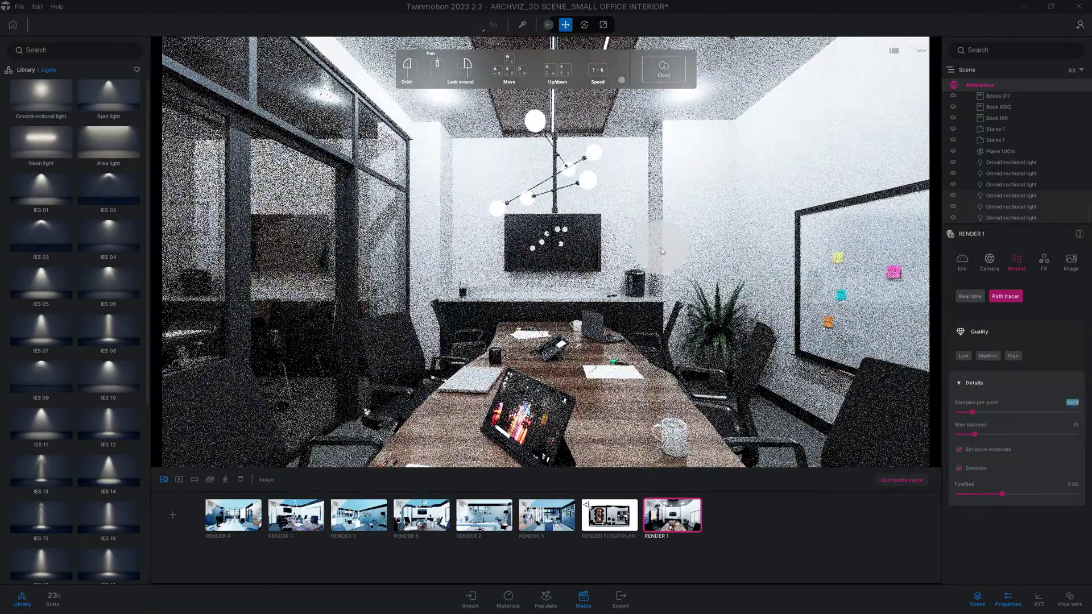